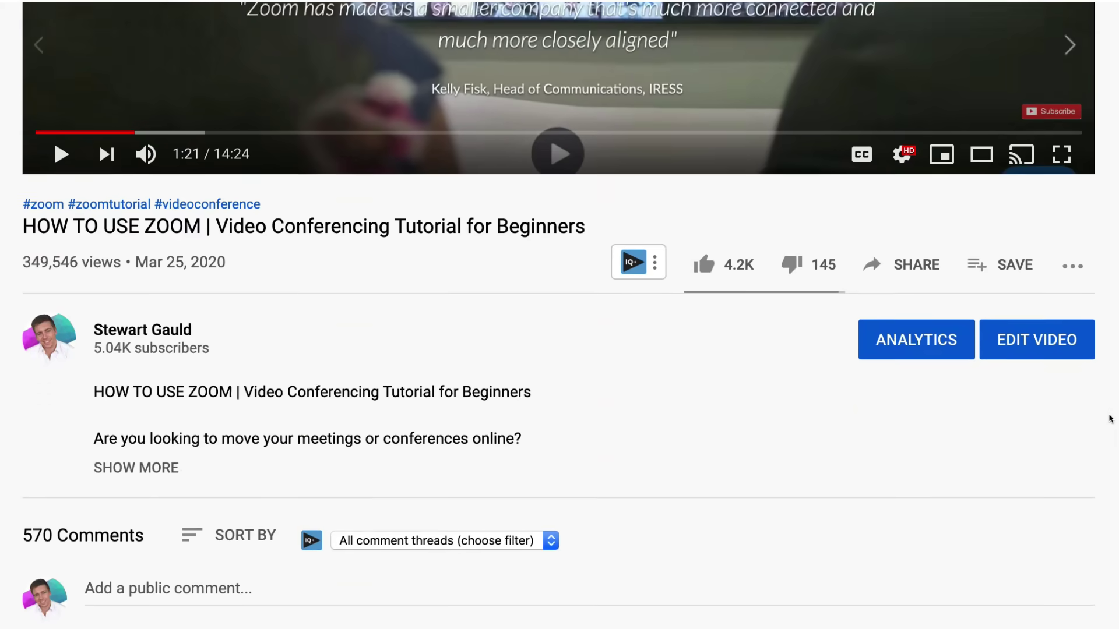
# Step: Scroll the Google Hangouts Web Store listing, then start a new conversation in the phone's Hangouts app
pyautogui.scroll(-4, 1110, 418)
pyautogui.scroll(-9, 1110, 418)
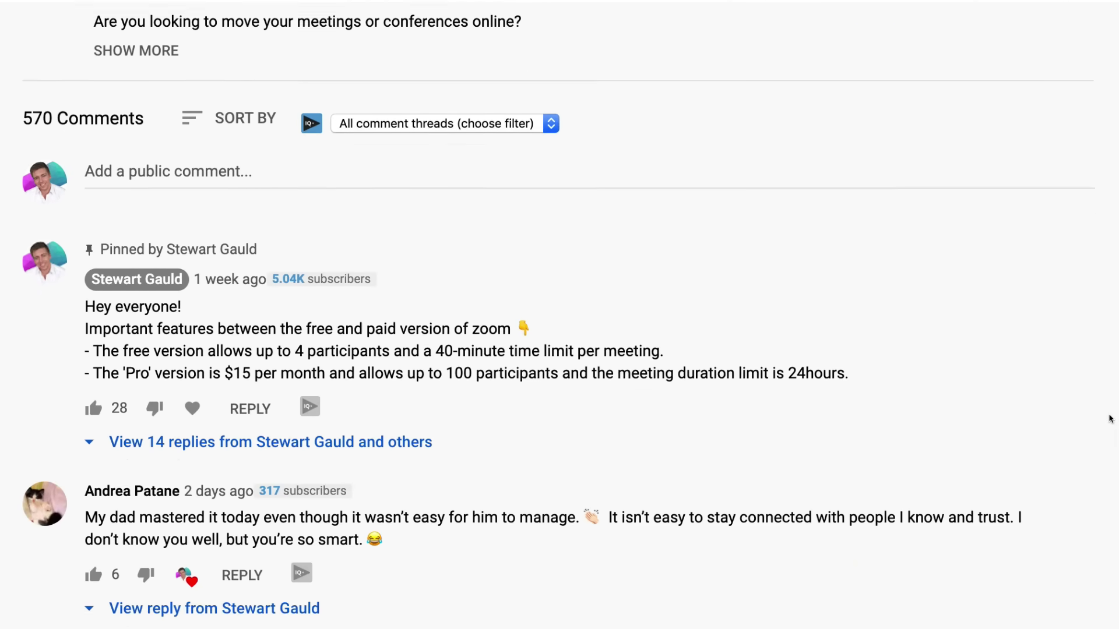
pyautogui.scroll(-3, 1110, 418)
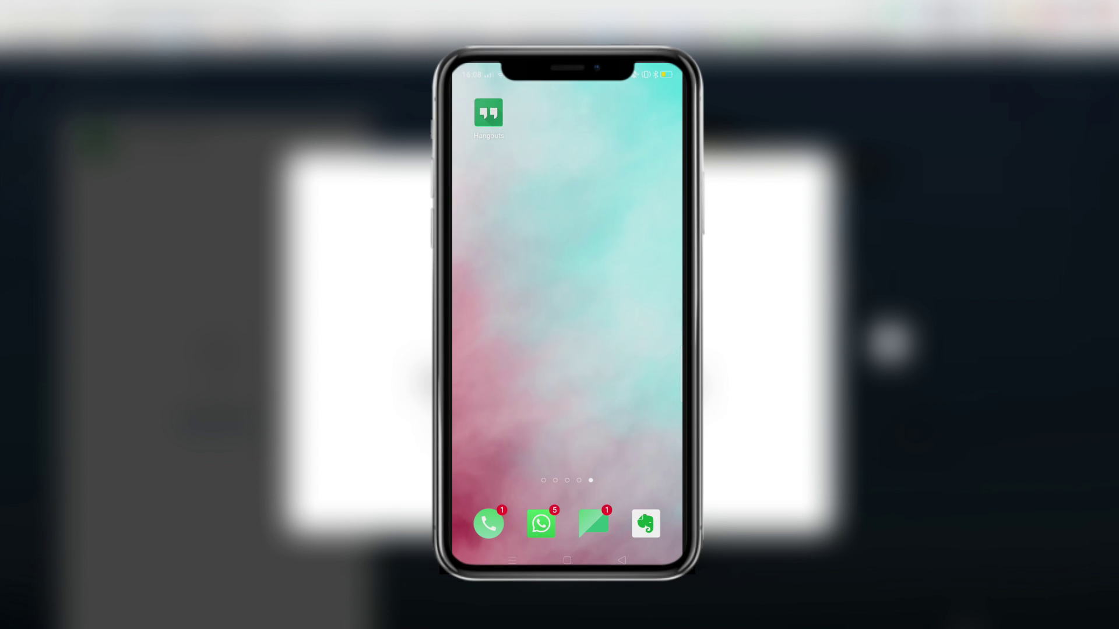
pyautogui.click(489, 113)
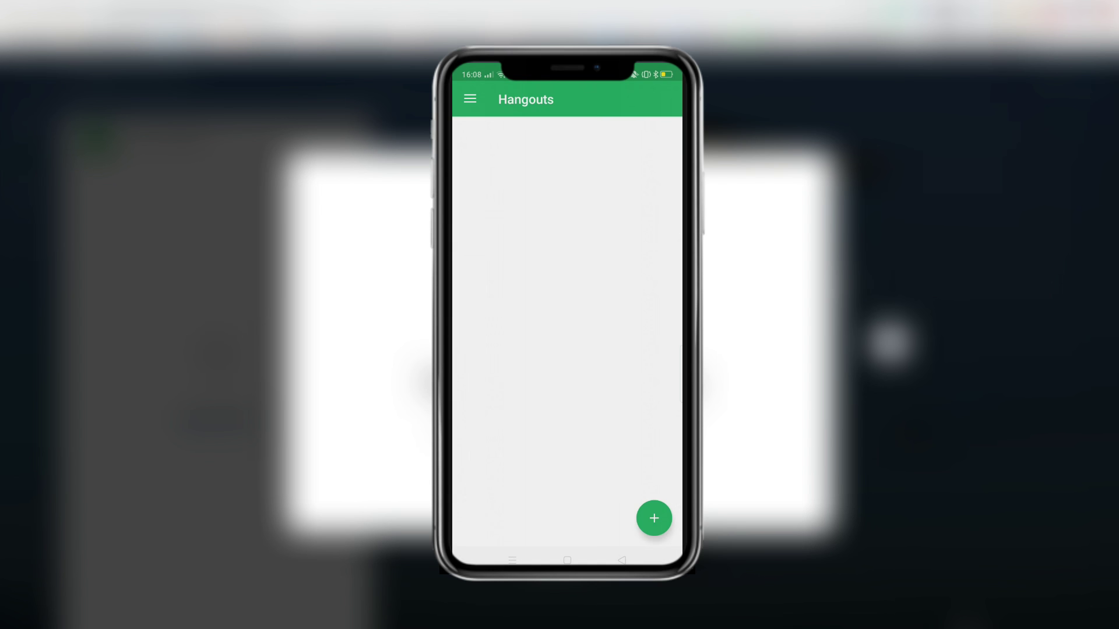
pyautogui.click(650, 520)
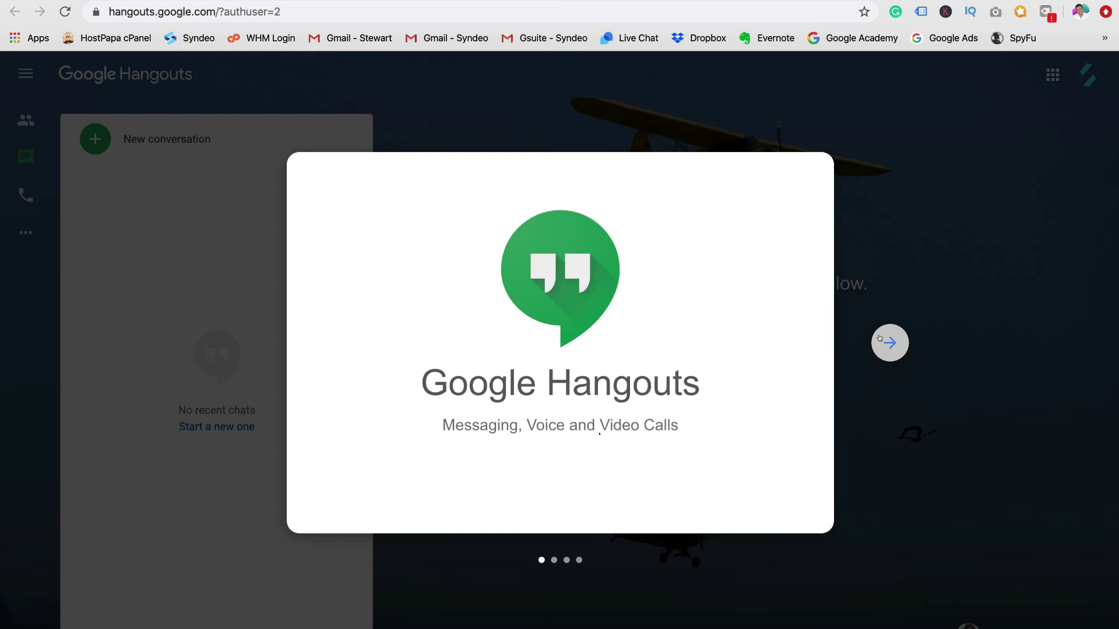
# Step: Advance the welcome carousel three times, past the voice and video calls slide, to the last slide
pyautogui.click(880, 340)
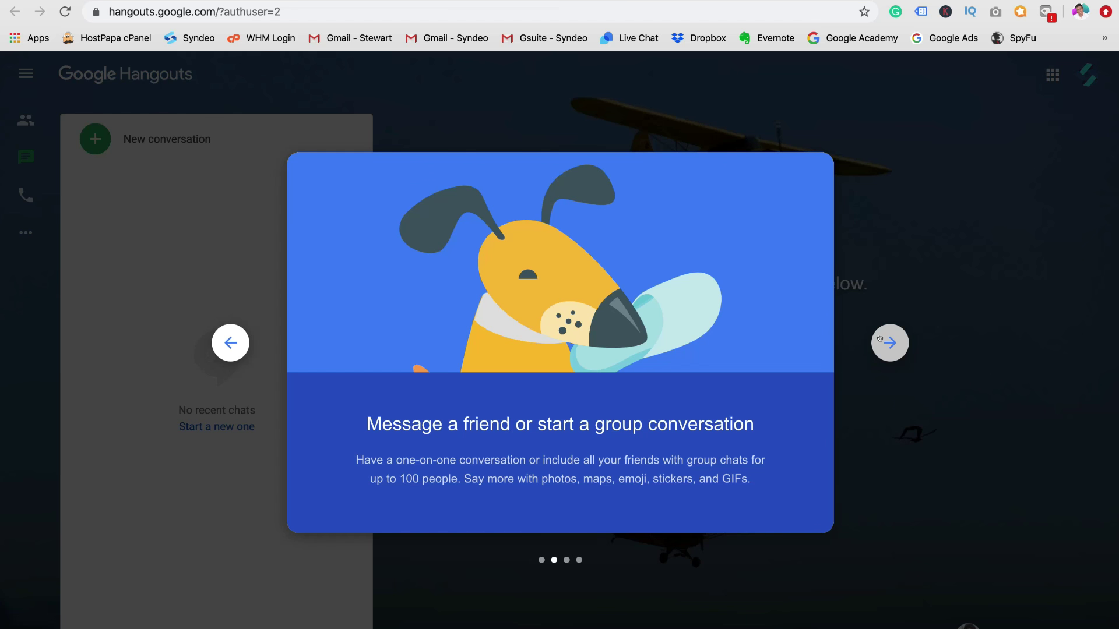
pyautogui.click(880, 339)
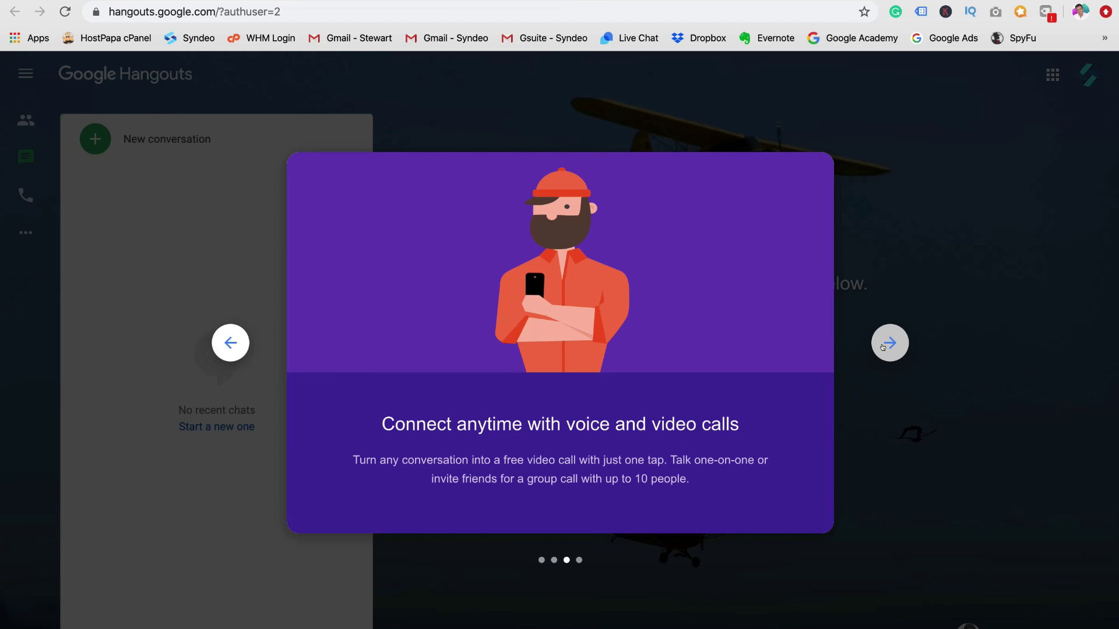
pyautogui.click(882, 348)
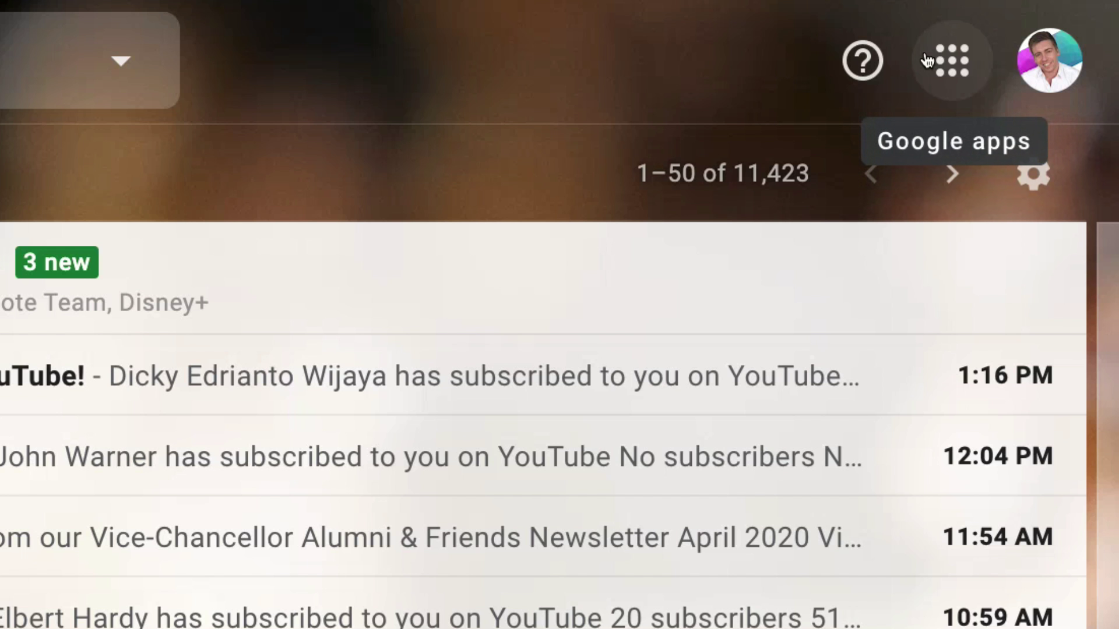
# Step: Launch Hangouts from the Google apps grid, then close that tab with Ctrl+W to return to the inbox
pyautogui.click(927, 61)
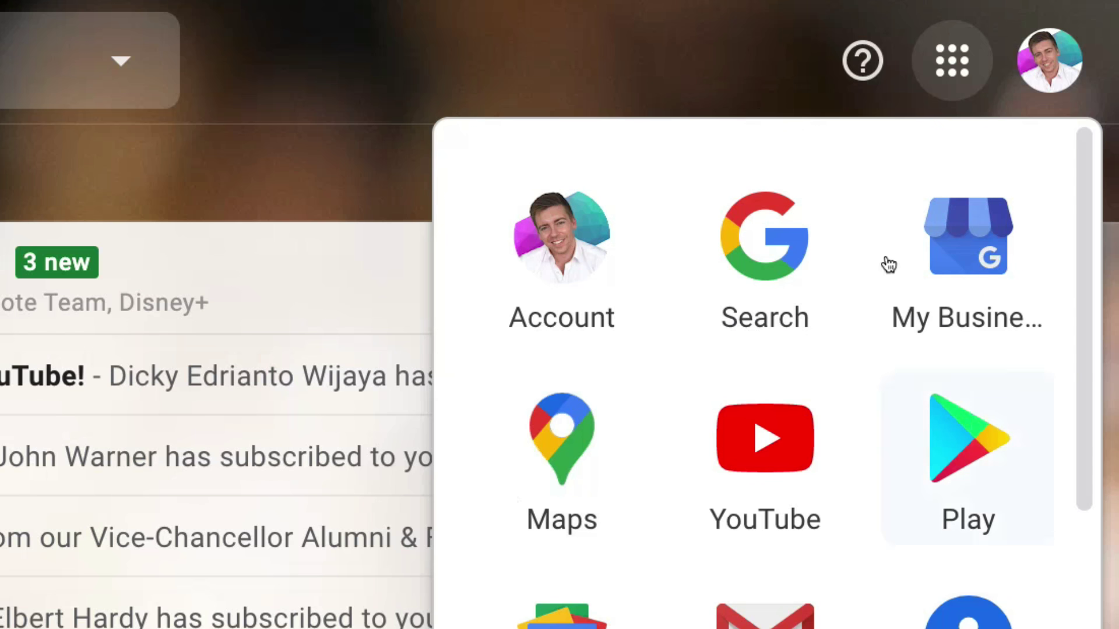
pyautogui.scroll(-1, 669, 485)
pyautogui.scroll(-2, 669, 488)
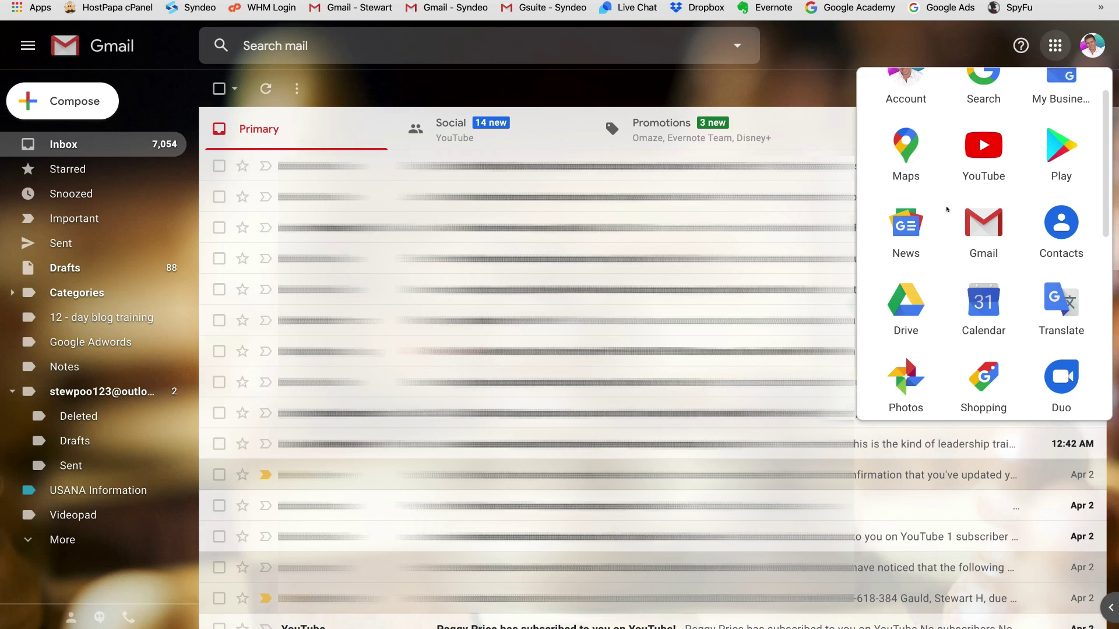
pyautogui.scroll(-5, 946, 208)
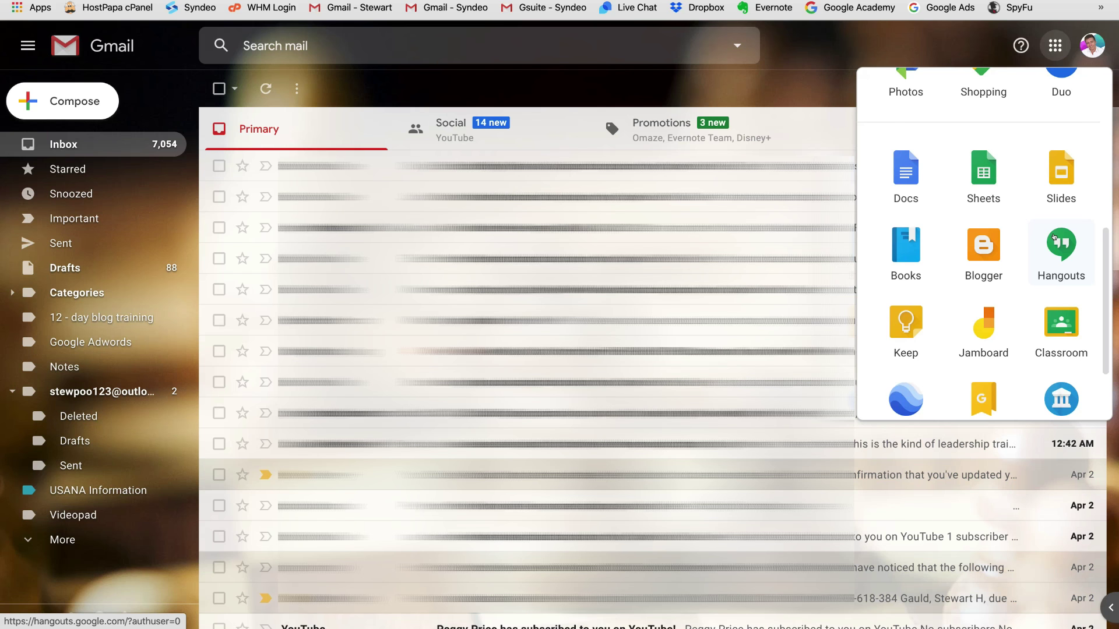
pyautogui.click(1054, 237)
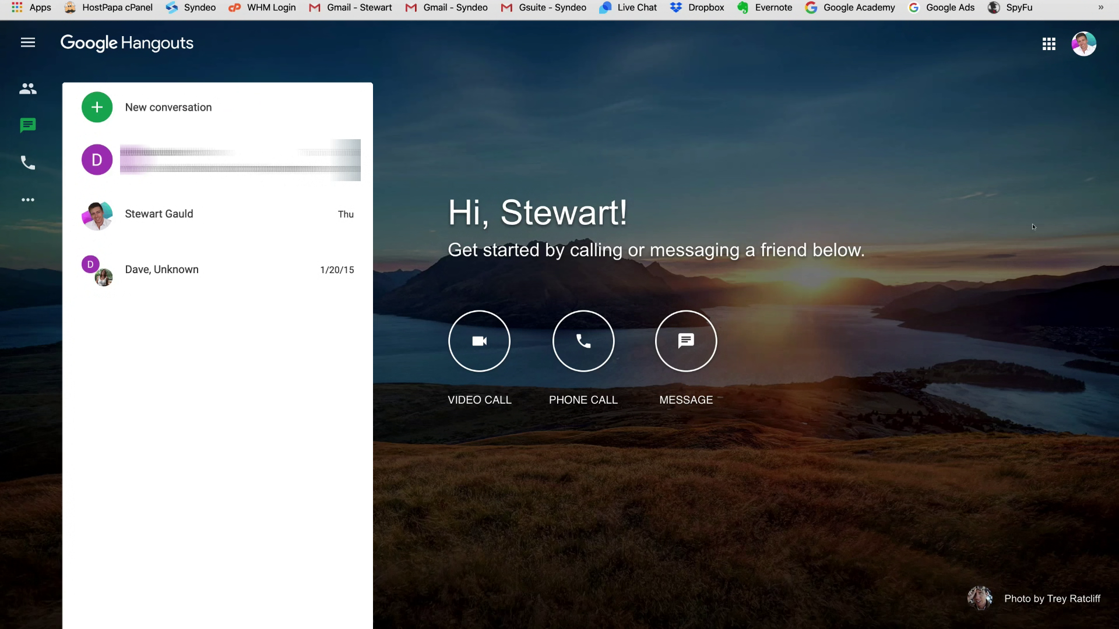
pyautogui.hotkey('ctrl', 'w')
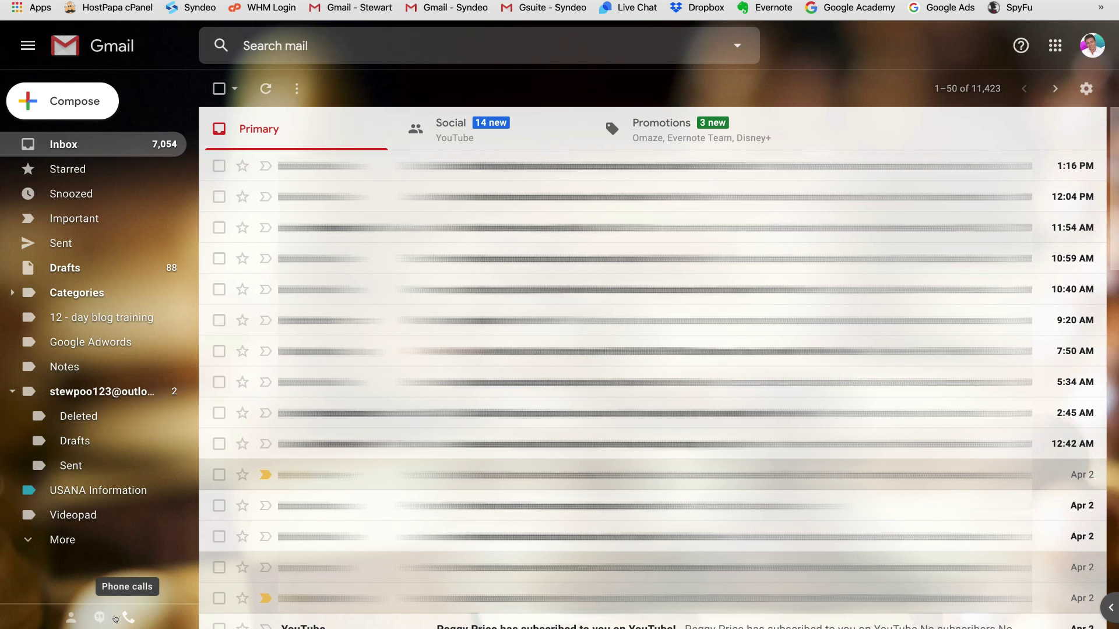
# Step: Show the Hangouts contacts, switch to recent conversations, and open a recent contact's chat
pyautogui.click(69, 616)
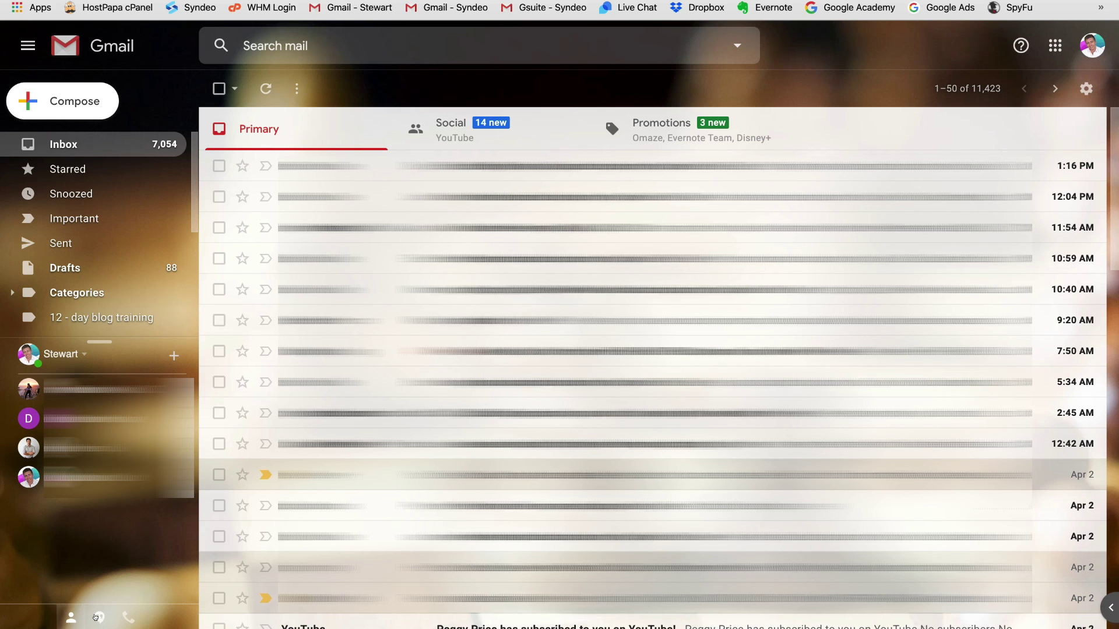
pyautogui.click(98, 617)
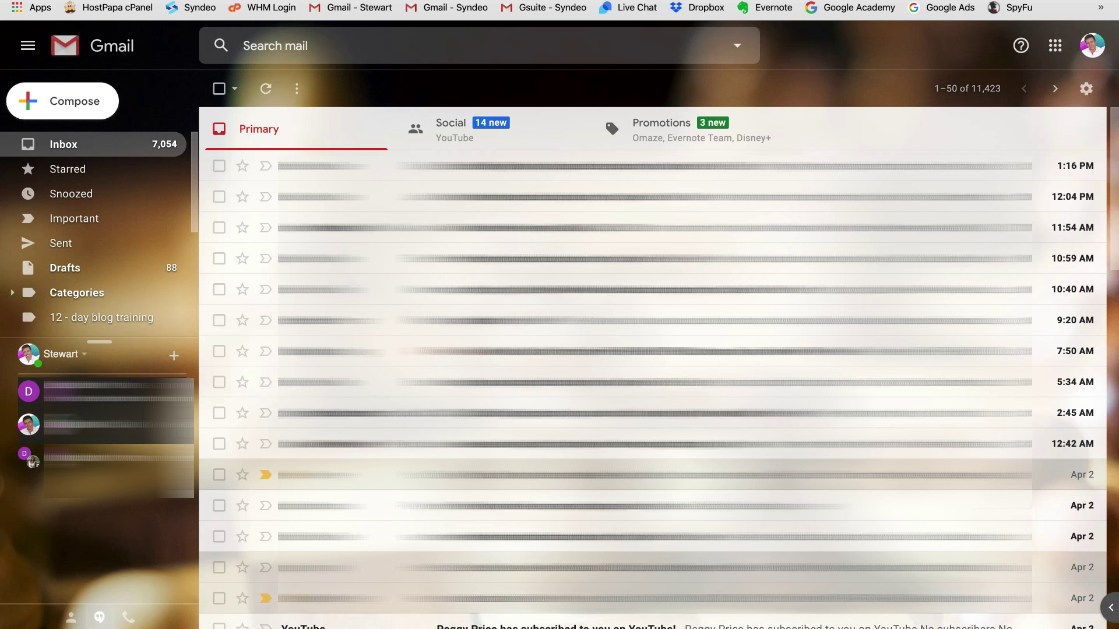
pyautogui.click(104, 393)
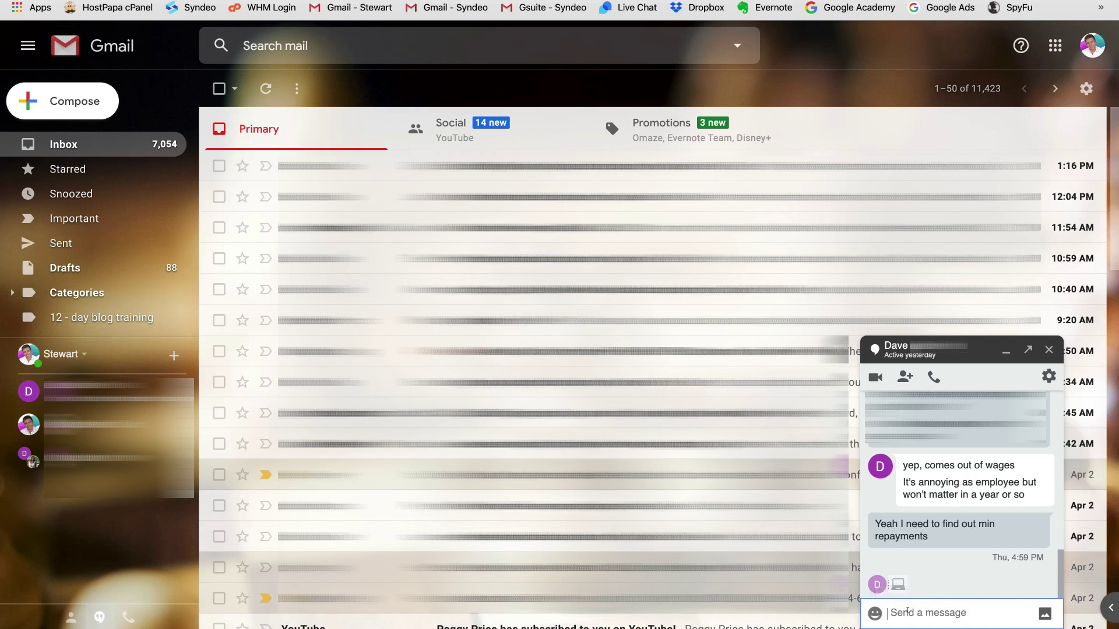
# Step: Cancel a photo upload in the chat and switch the Hangouts sidebar to phone calls
pyautogui.click(1042, 613)
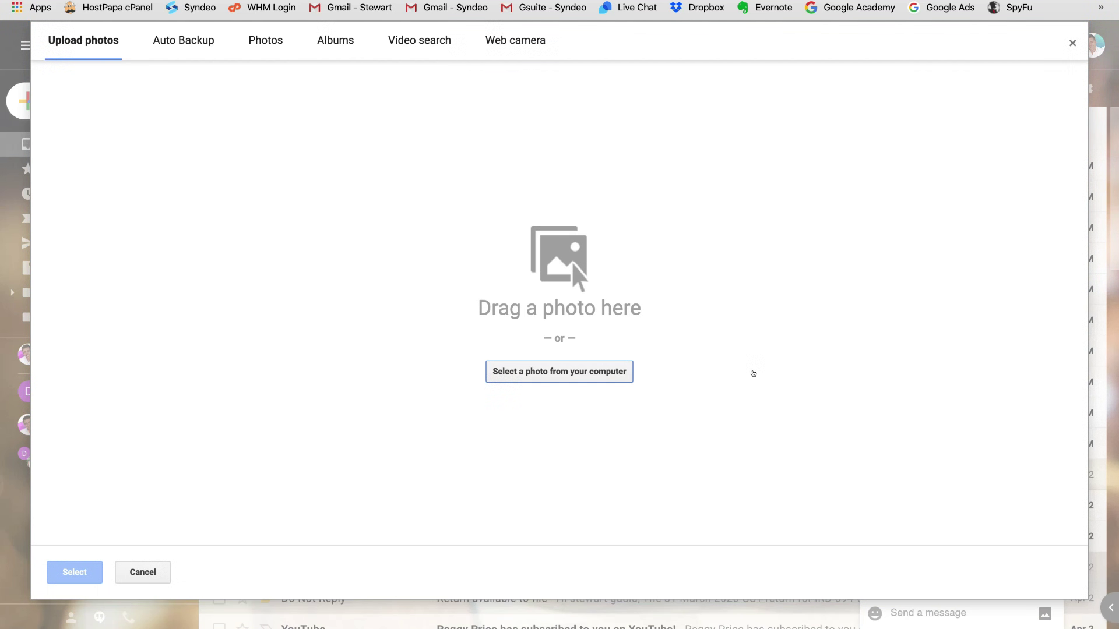
pyautogui.click(129, 566)
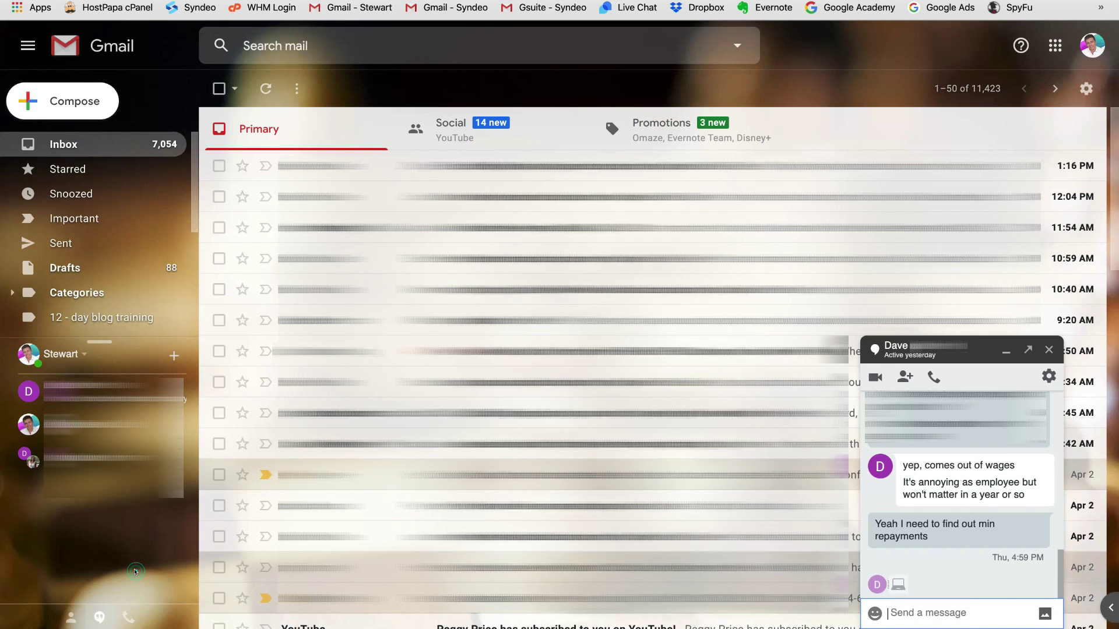
pyautogui.click(128, 618)
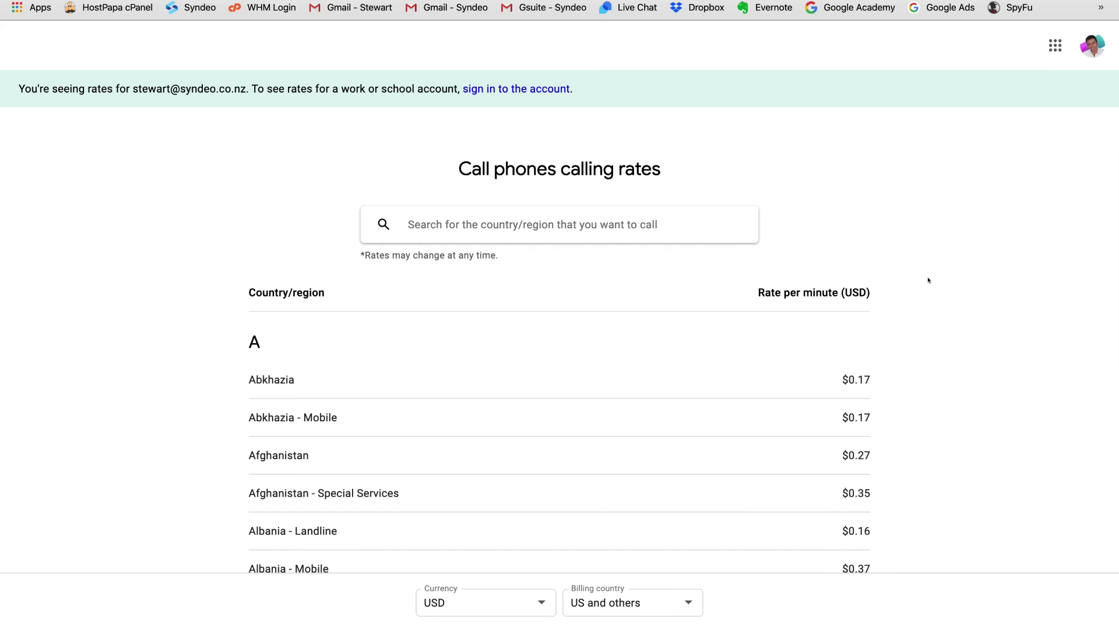
# Step: Scroll the per-country calling rates and the country search box, then Ctrl+Tab back to Gmail
pyautogui.scroll(-4, 962, 394)
pyautogui.scroll(5, 962, 392)
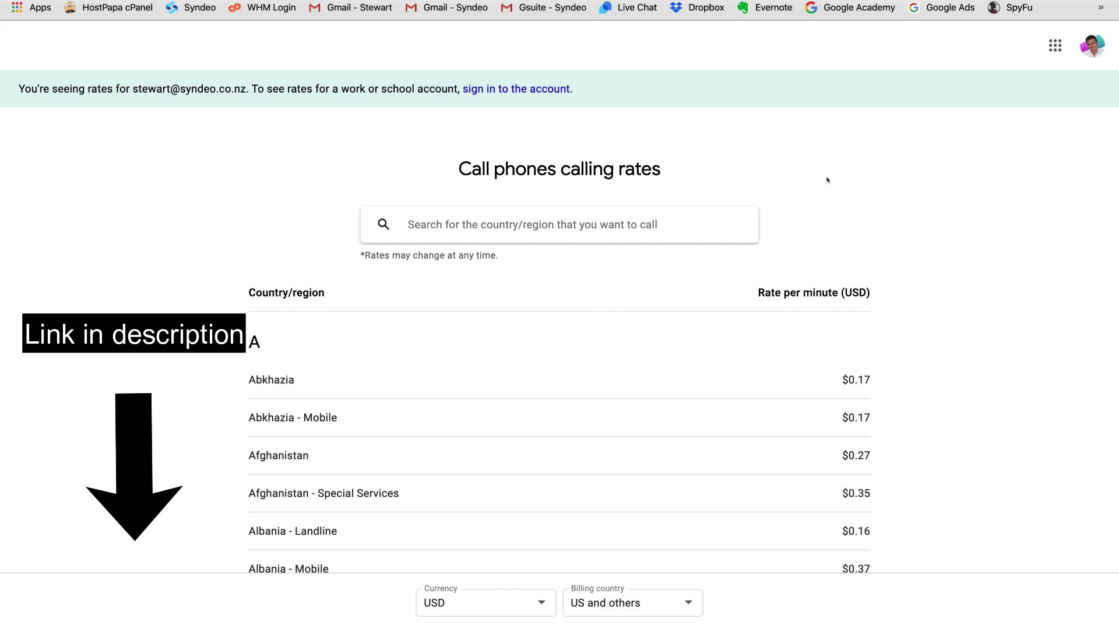
pyautogui.scroll(-2, 938, 227)
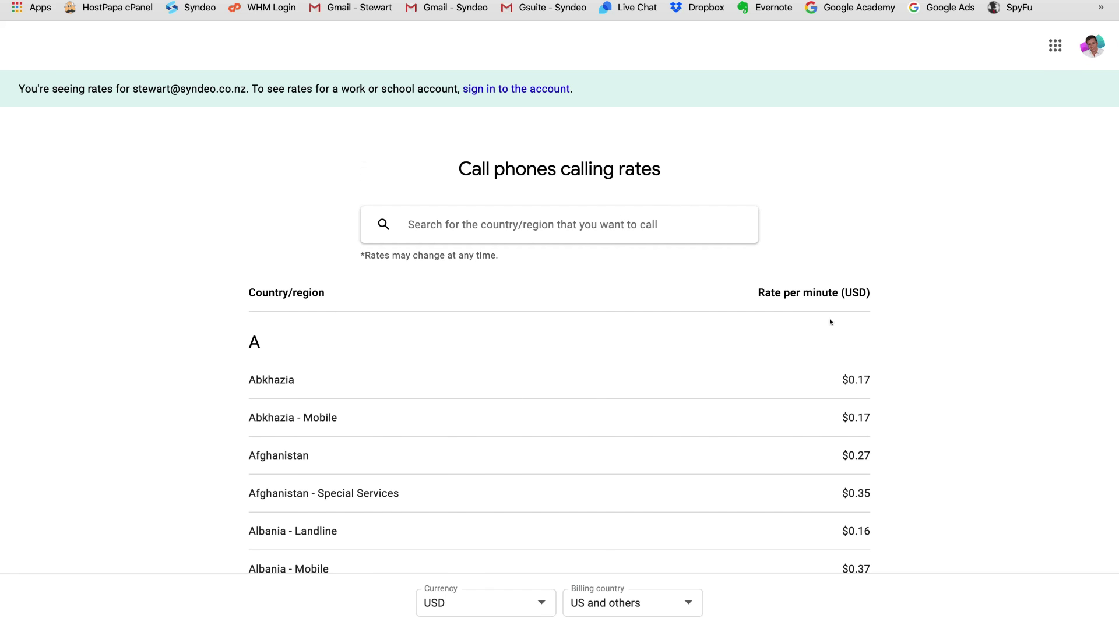
pyautogui.scroll(-3, 523, 416)
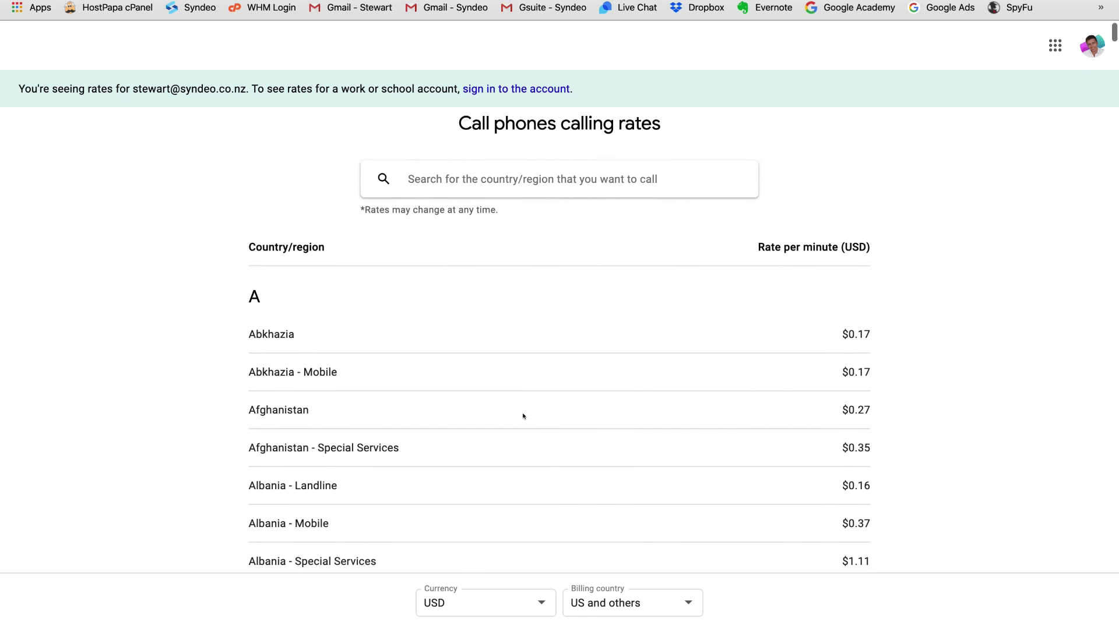
pyautogui.scroll(3, 522, 417)
pyautogui.click(490, 228)
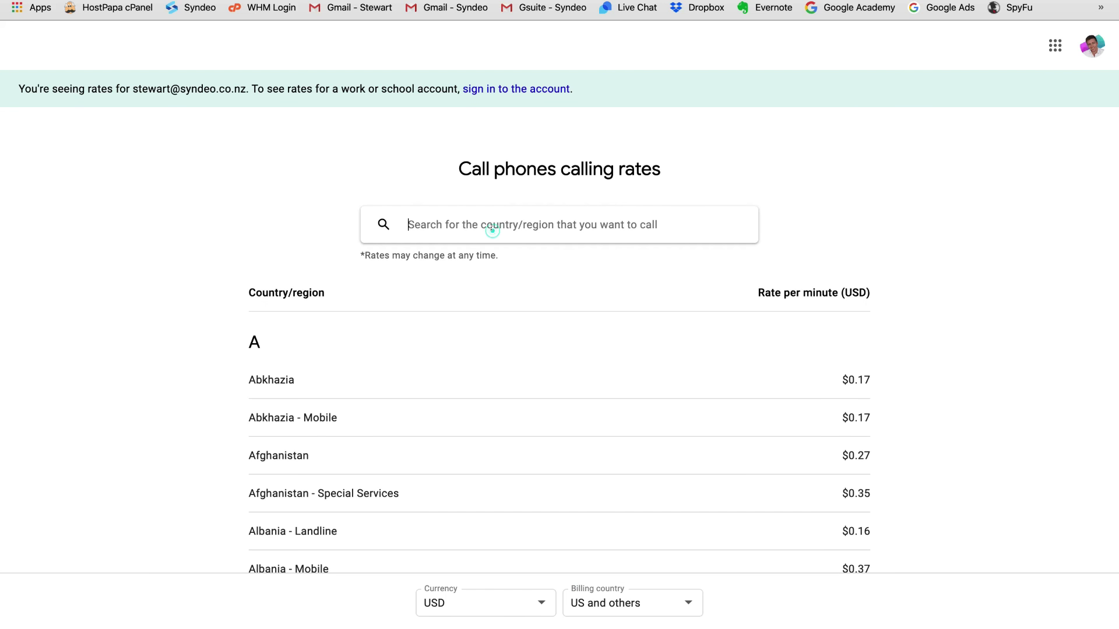
pyautogui.scroll(-10, 915, 445)
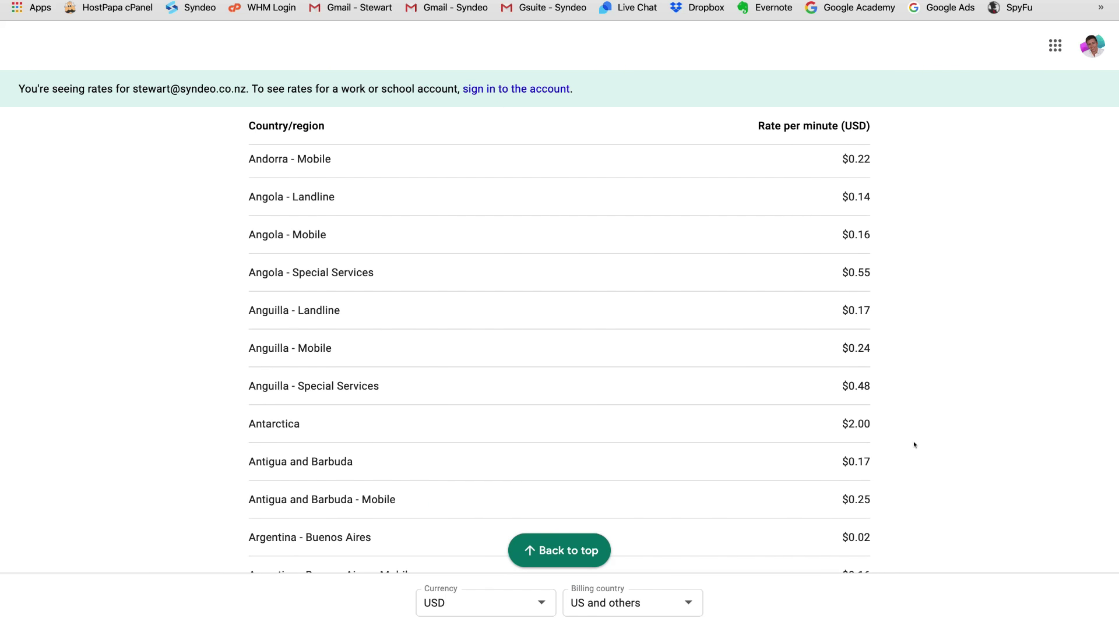
pyautogui.scroll(-4, 914, 445)
pyautogui.scroll(-10, 914, 444)
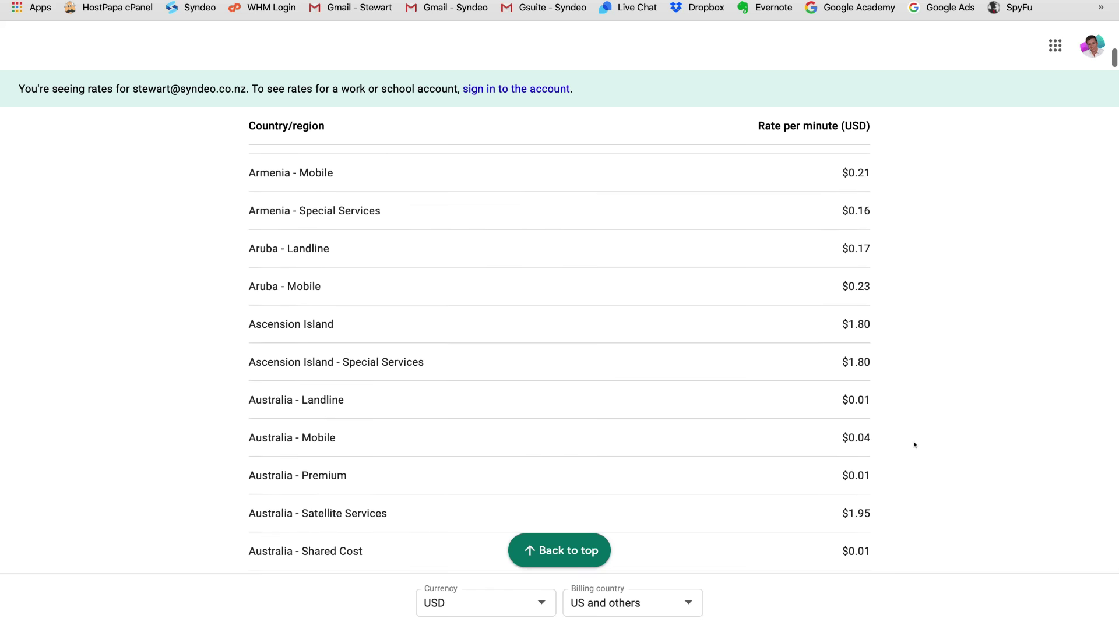
pyautogui.scroll(-4, 914, 444)
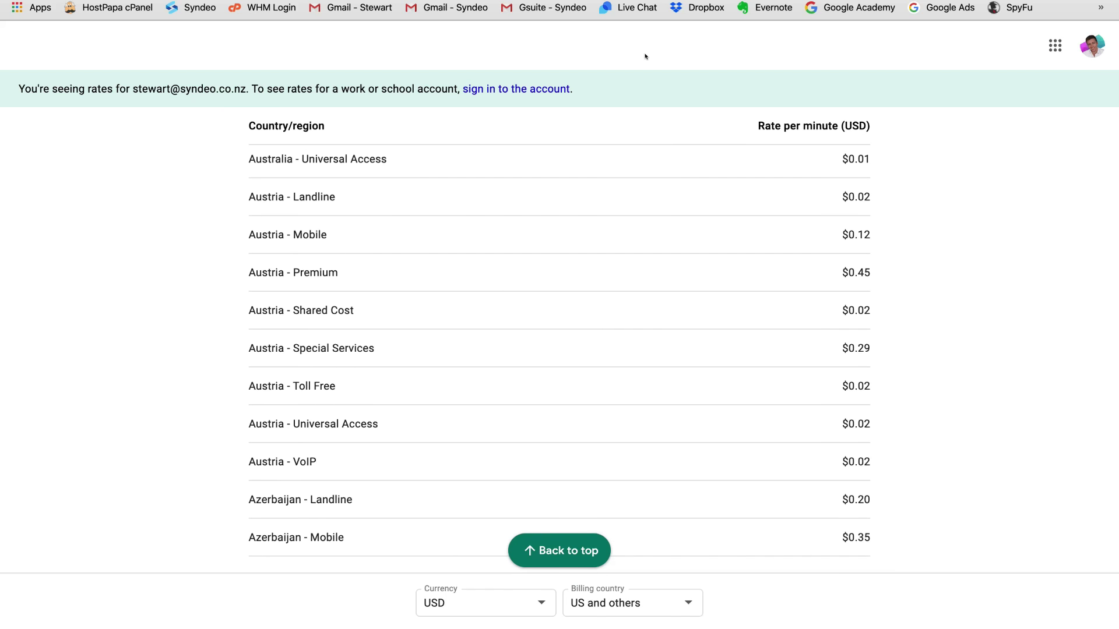
pyautogui.hotkey('ctrl', 'Tab')
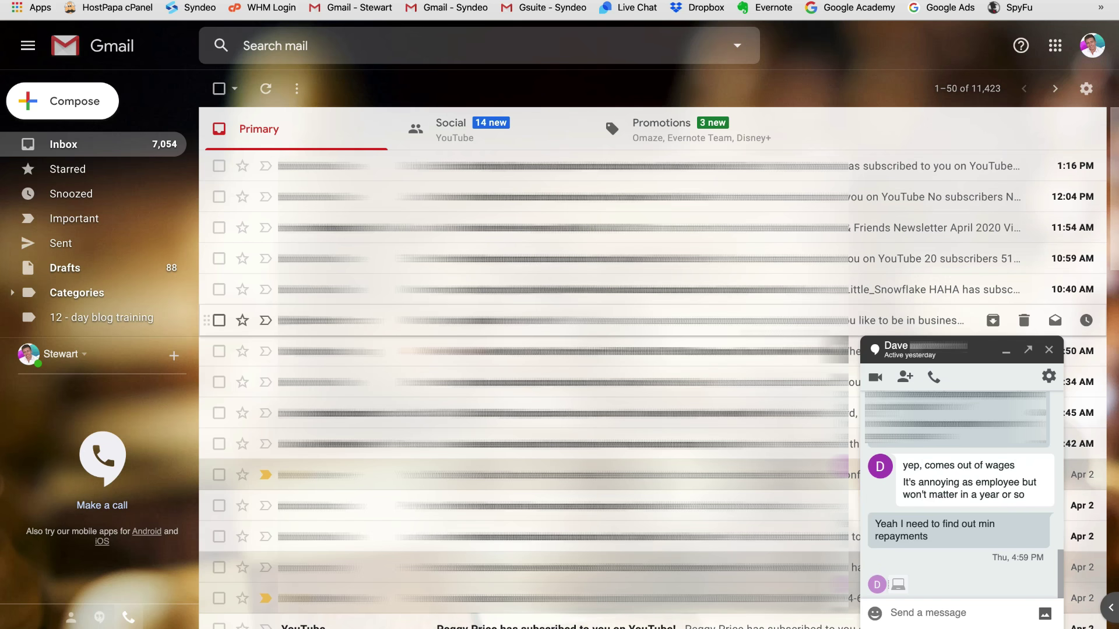
# Step: Collapse the Hangouts chat window to its title bar with the minimise button
pyautogui.click(1006, 352)
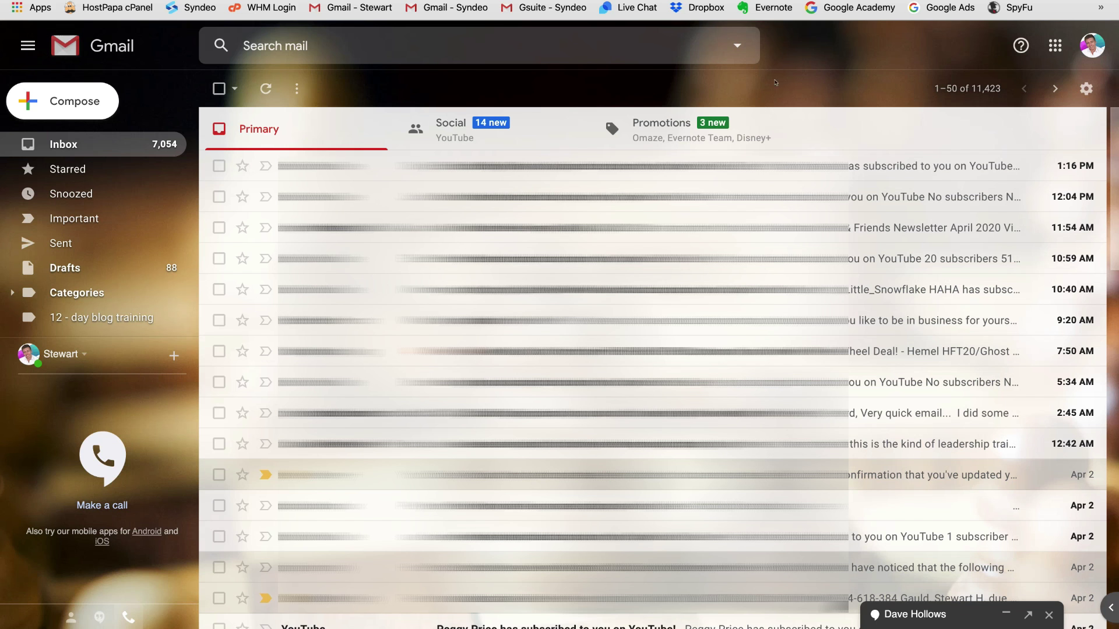
# Step: Launch the Hangouts web app from the Google apps grid and begin a new conversation
pyautogui.click(1054, 46)
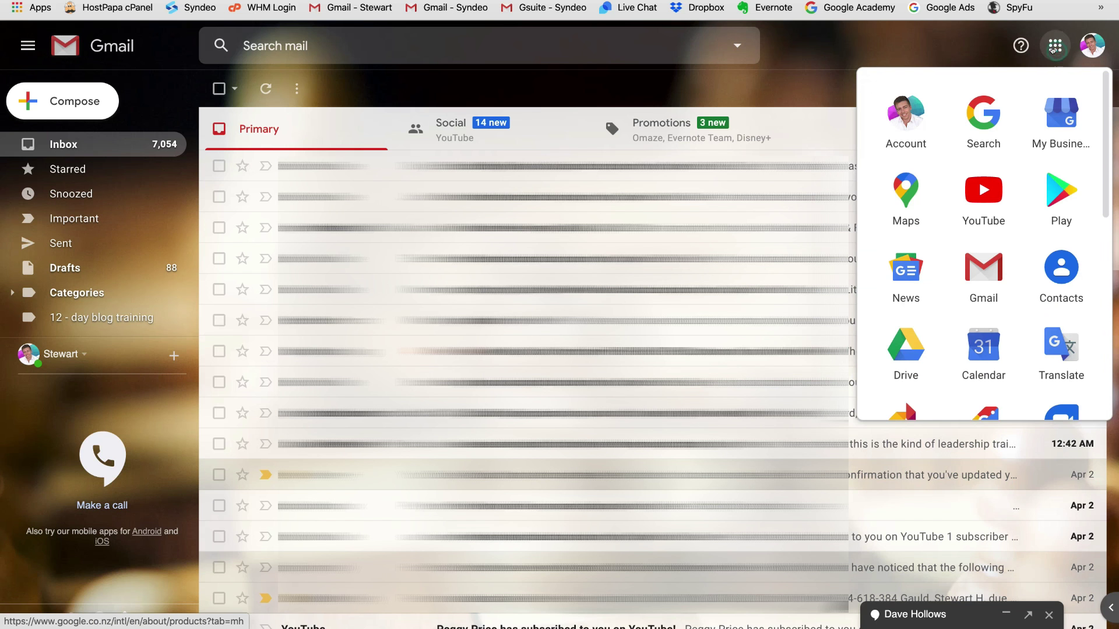
pyautogui.scroll(-5, 1061, 221)
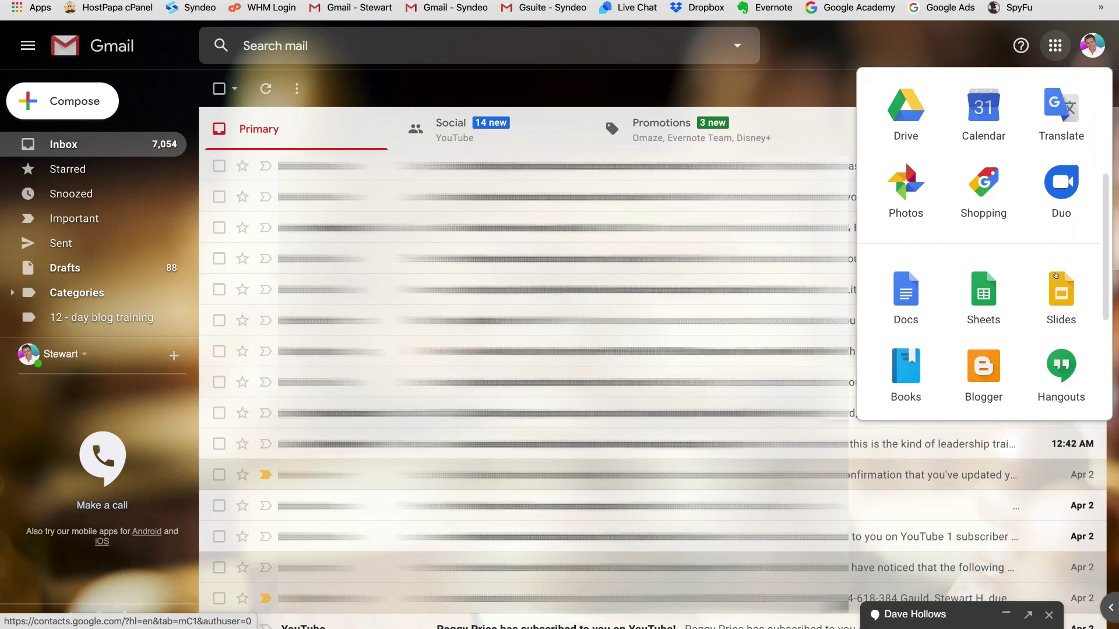
pyautogui.click(1059, 329)
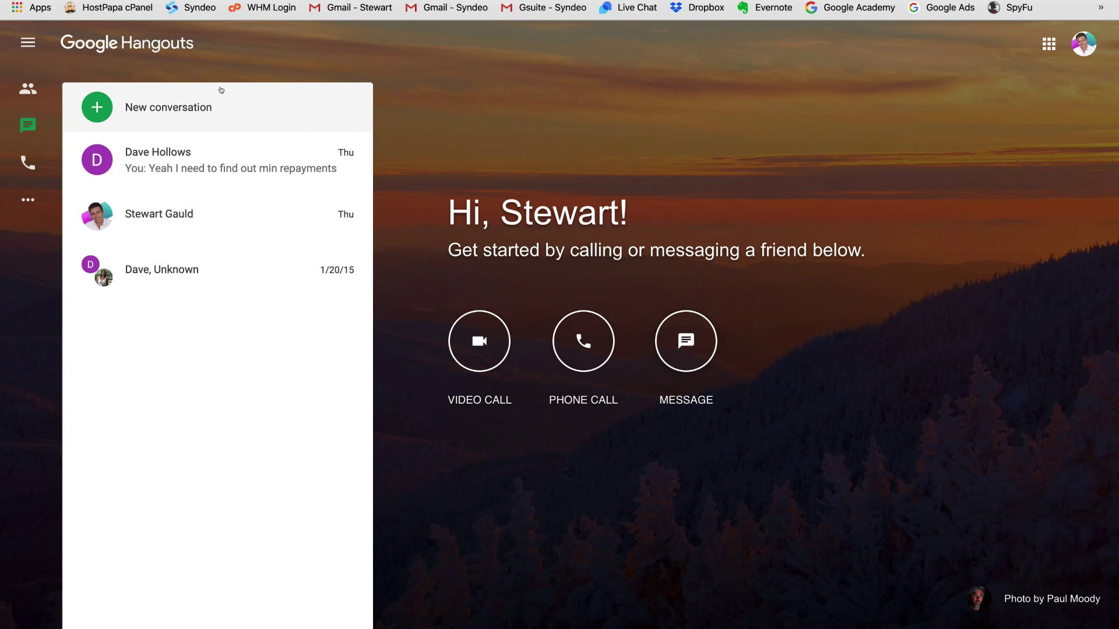
pyautogui.click(143, 107)
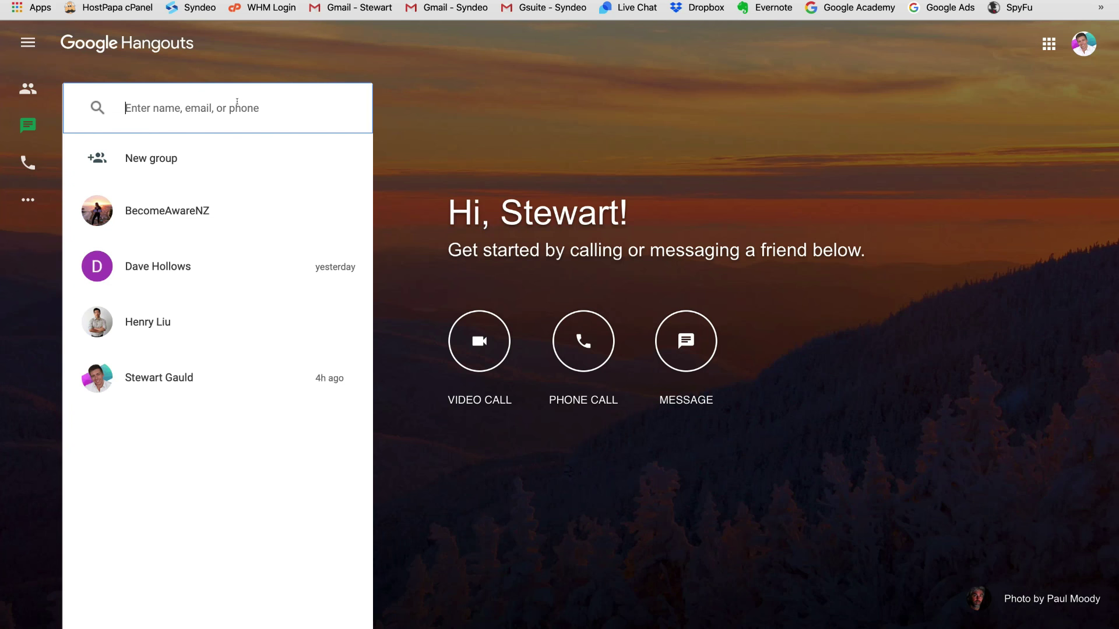
# Step: Search 's', open a chat with the M contact, keep the 'Let's chat on Hangouts!' invite, then close it
pyautogui.write('s')
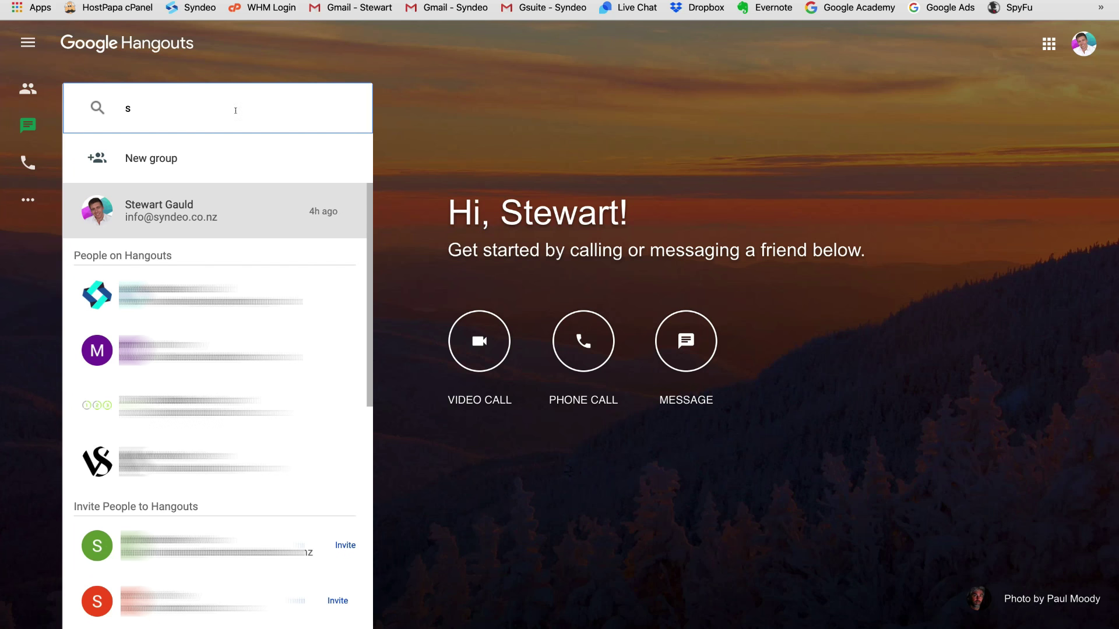
pyautogui.press('Down')
pyautogui.press('Down')
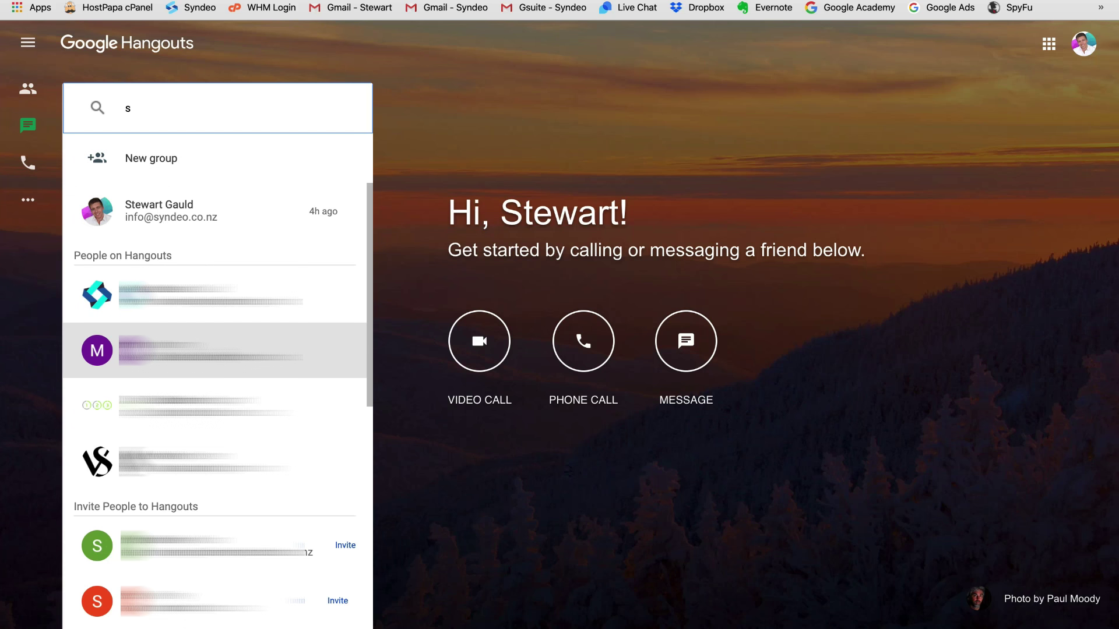
pyautogui.press('Return')
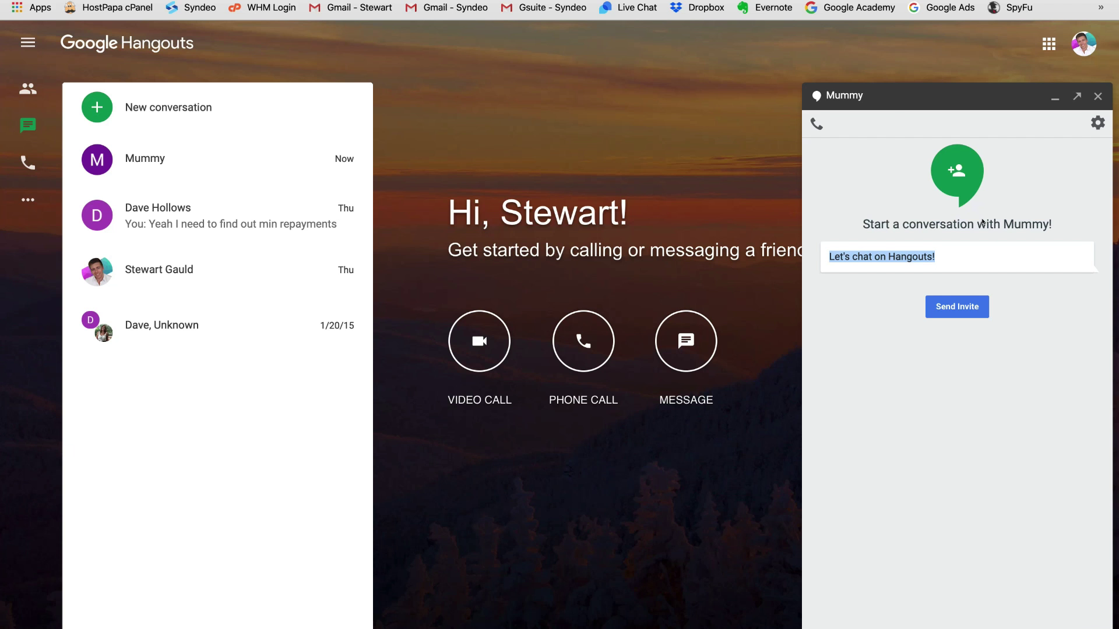
pyautogui.click(978, 249)
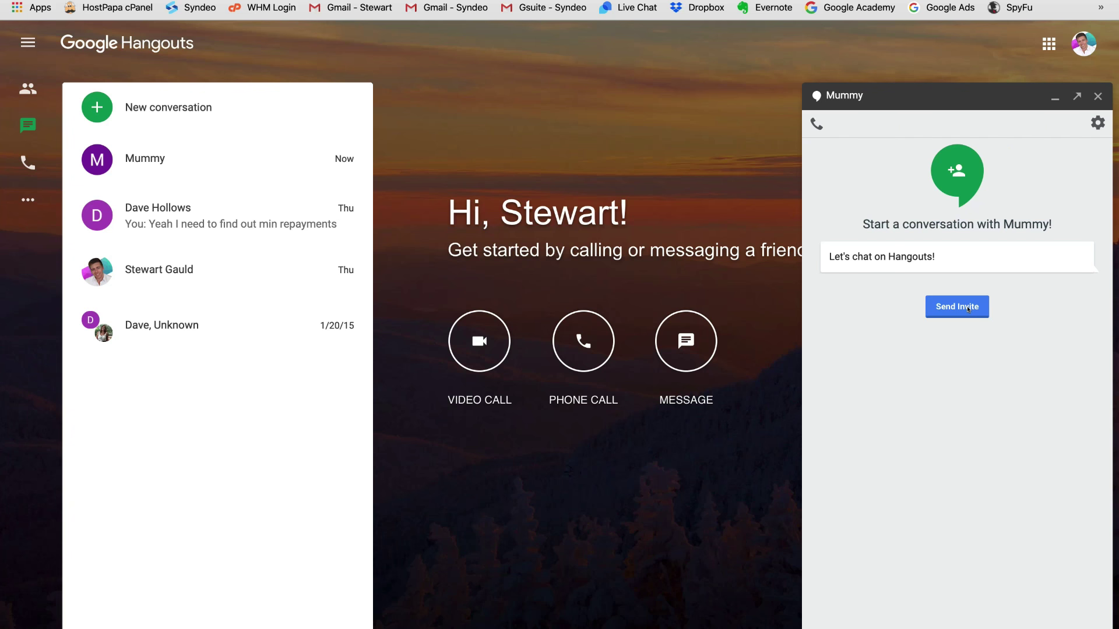
pyautogui.click(1095, 97)
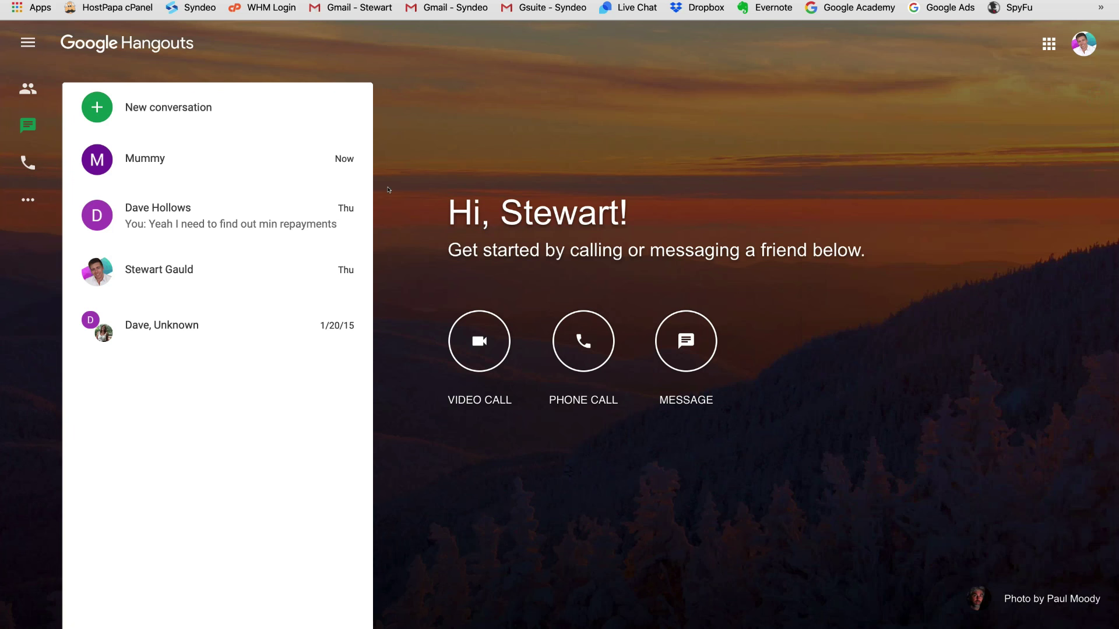
pyautogui.moveTo(273, 189)
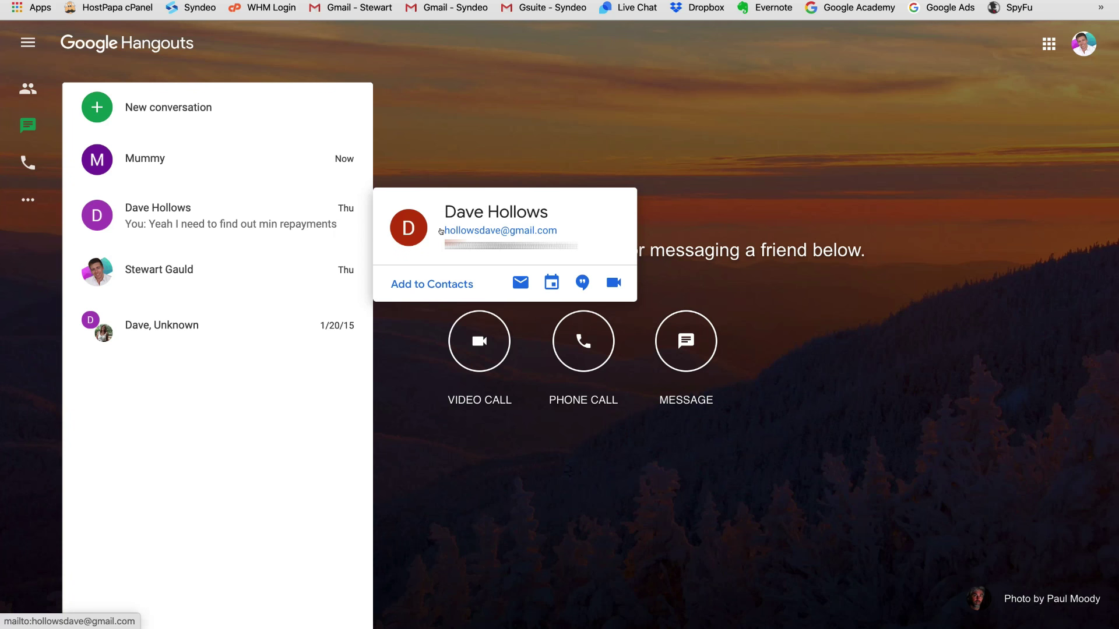
pyautogui.click(230, 215)
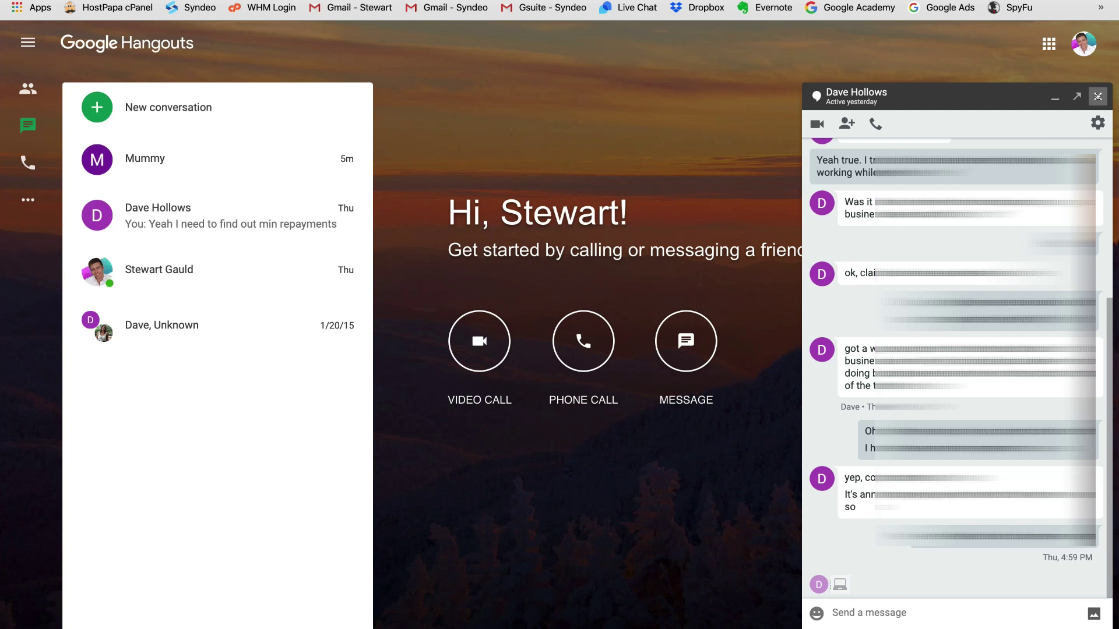
pyautogui.click(1097, 96)
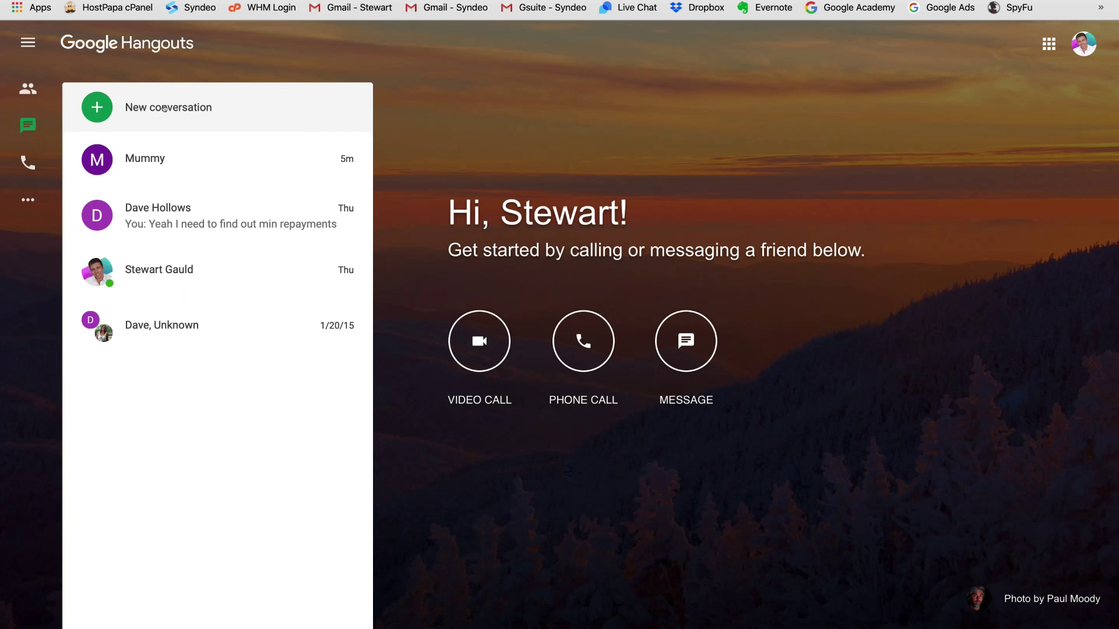
# Step: Open the online contact's conversation and start a video call from the chat's camera icon
pyautogui.moveTo(180, 265)
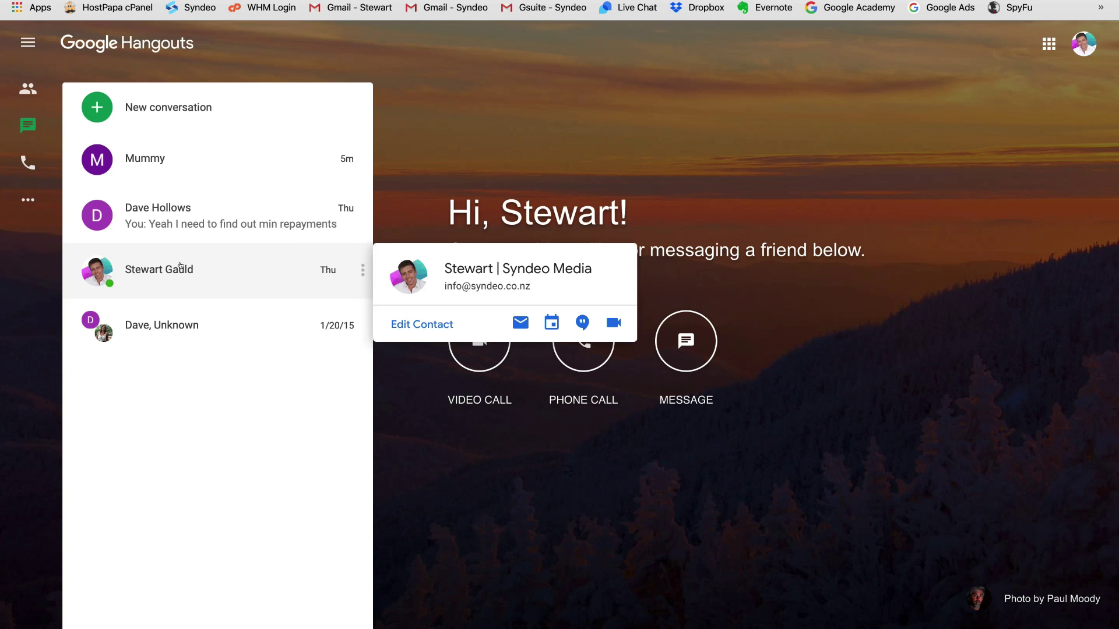
pyautogui.click(180, 266)
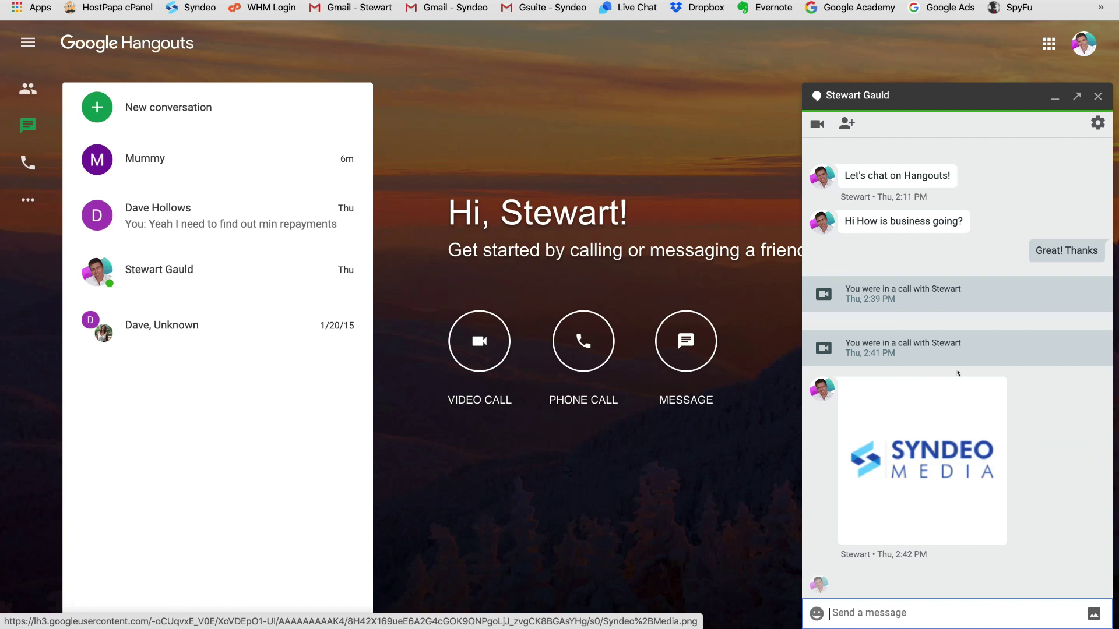
pyautogui.click(817, 124)
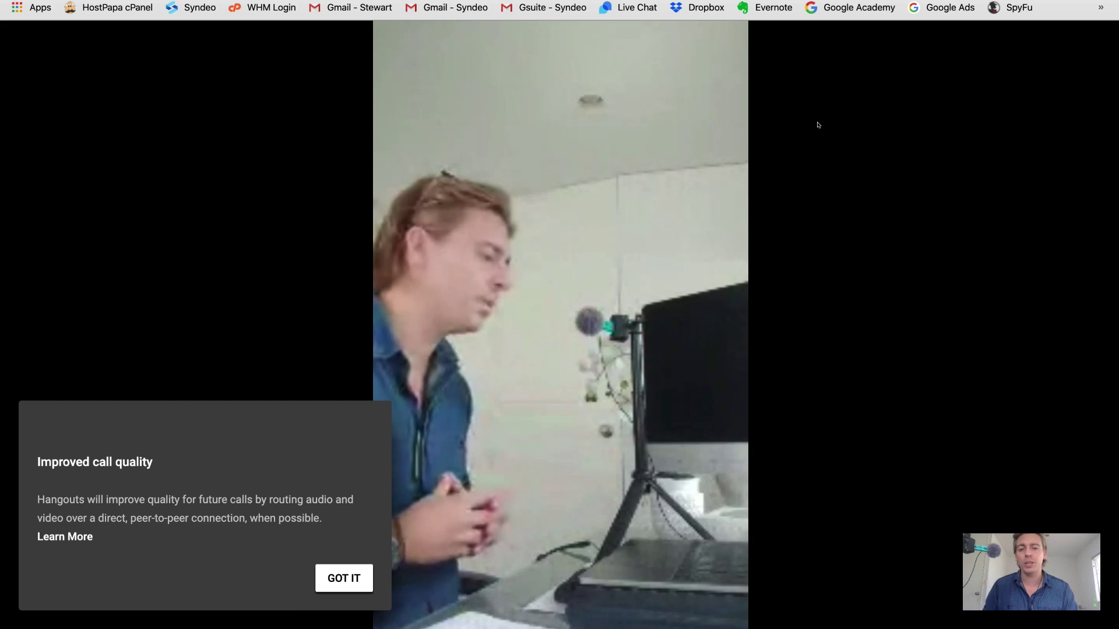
# Step: Mute and unmute the microphone, then close the Invite people dialog without adding anyone
pyautogui.moveTo(842, 137)
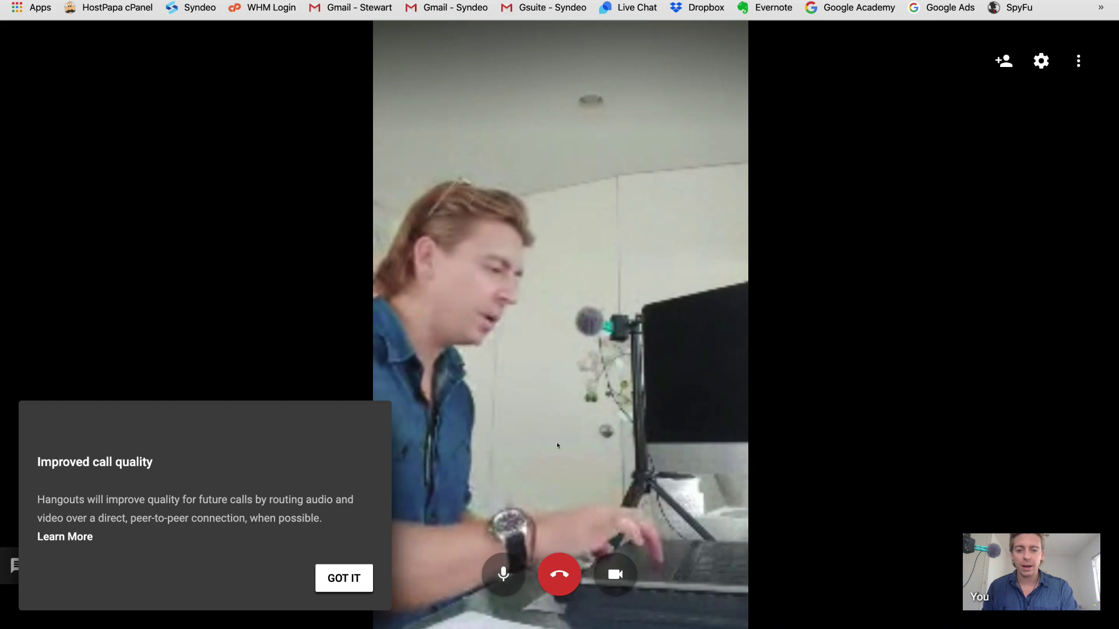
pyautogui.click(503, 571)
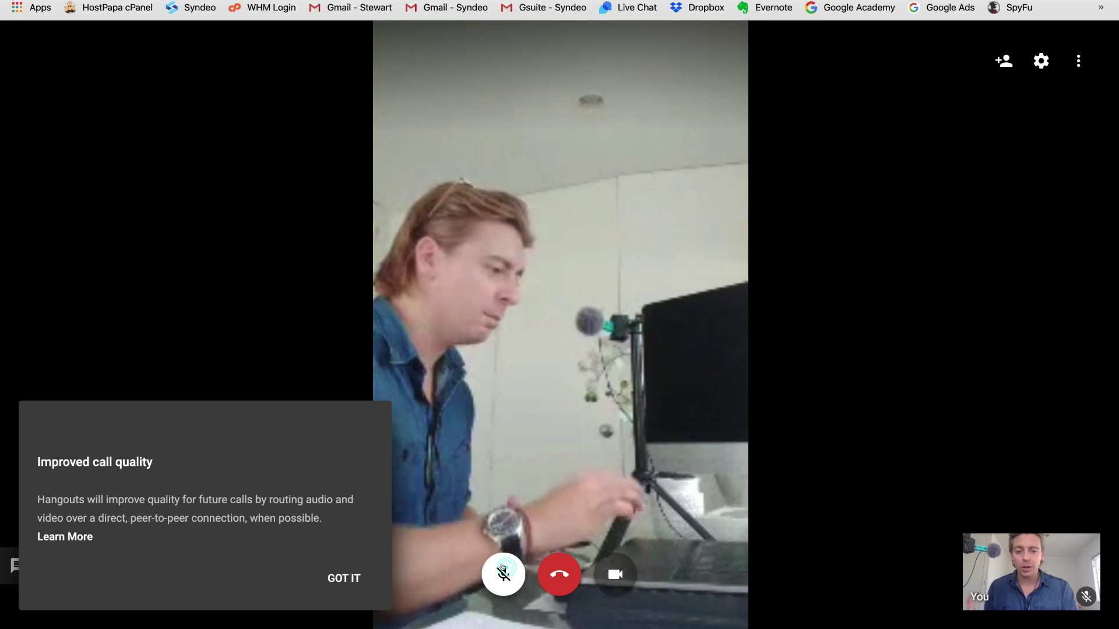
pyautogui.click(503, 573)
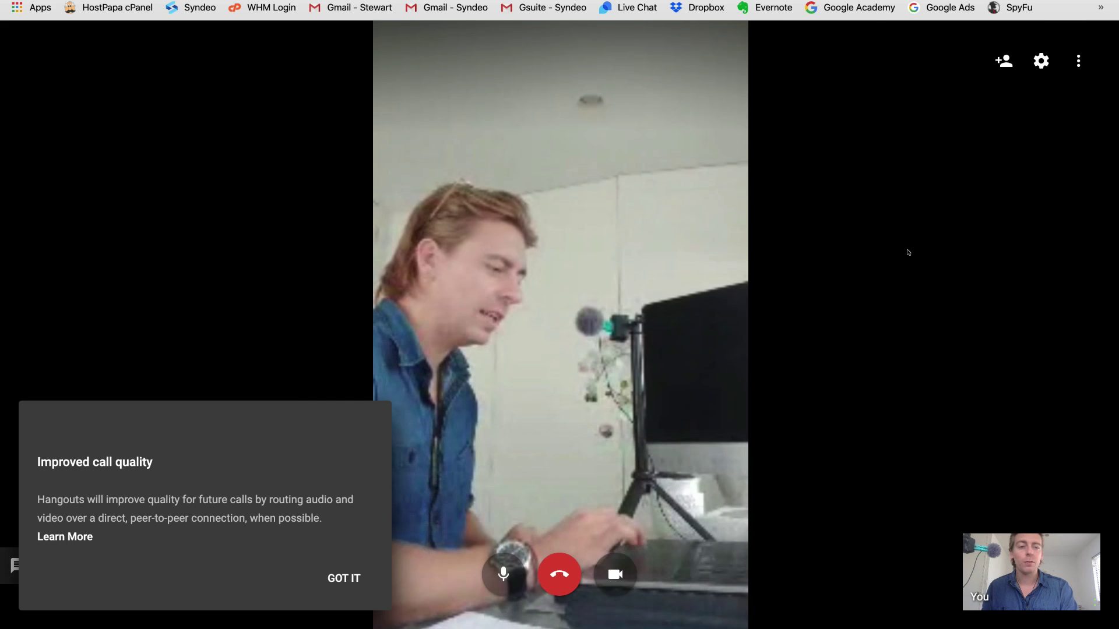
pyautogui.click(1000, 61)
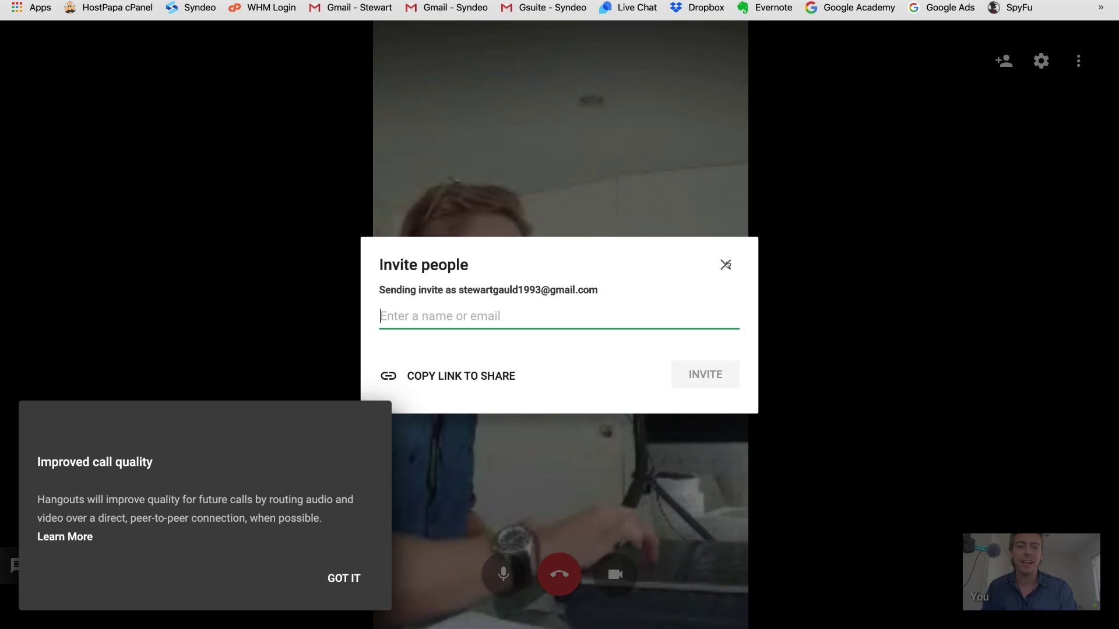
pyautogui.click(724, 264)
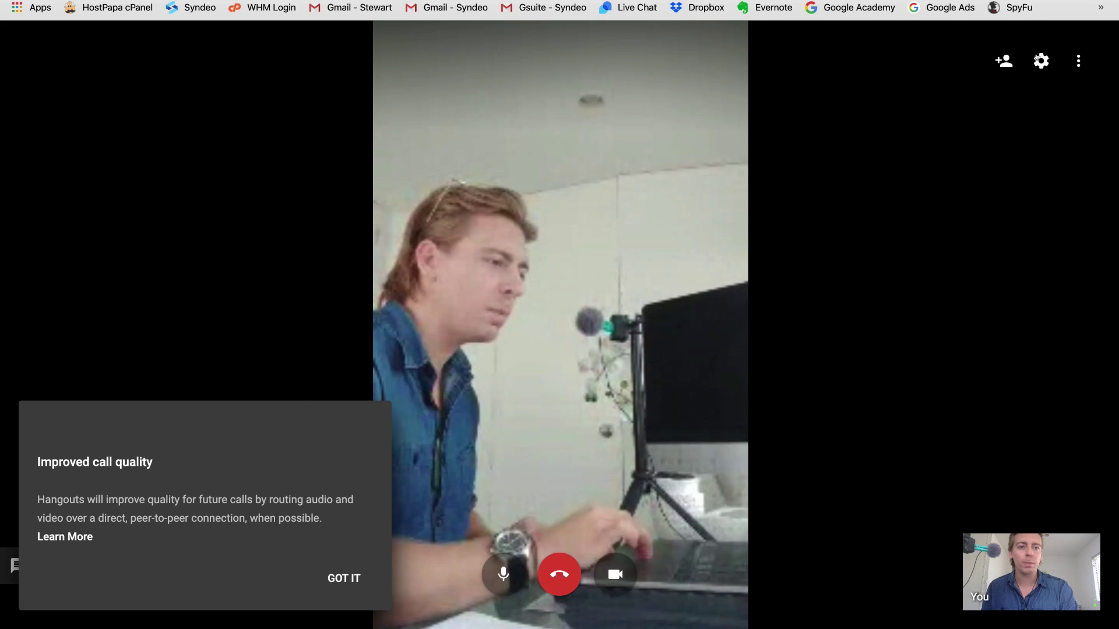
# Step: Review the call settings keeping current devices, then turn on the in-call chat
pyautogui.click(1041, 60)
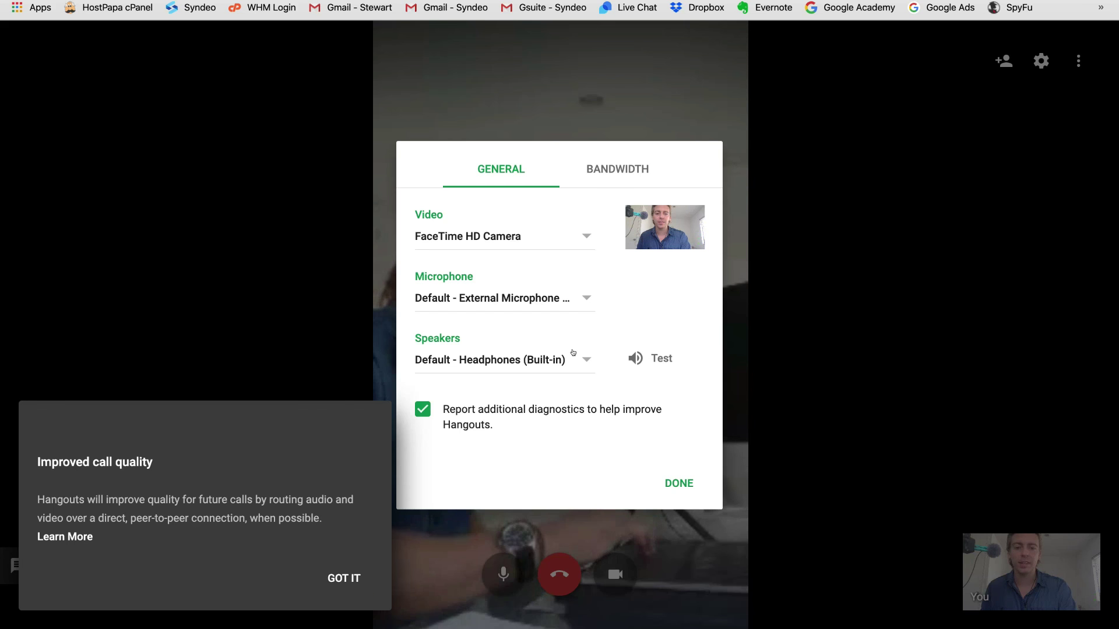
pyautogui.click(679, 483)
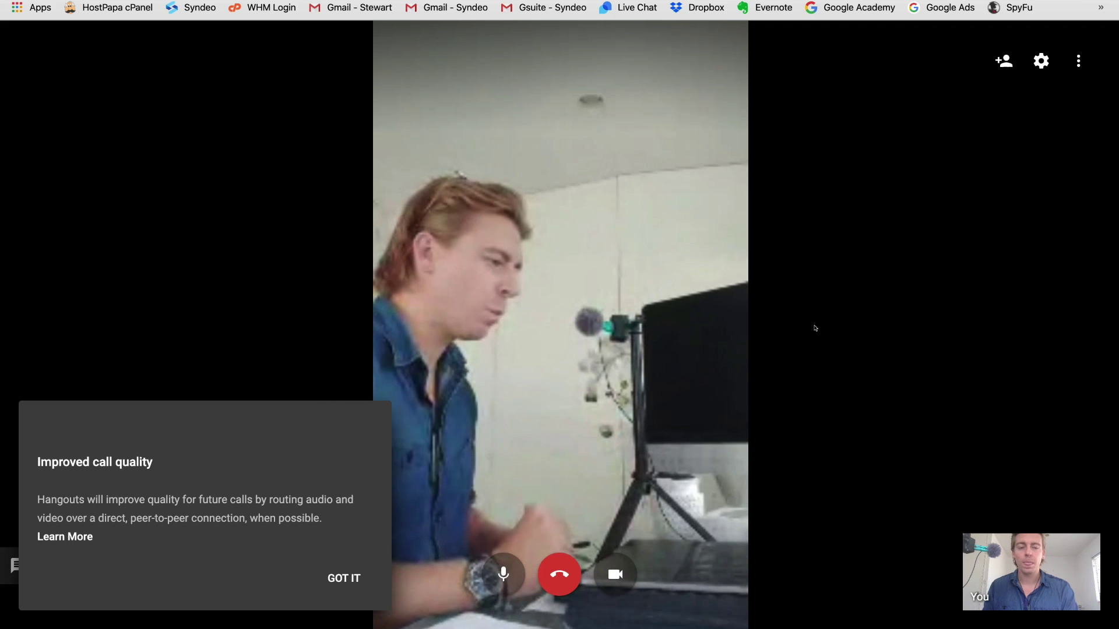
pyautogui.click(1077, 60)
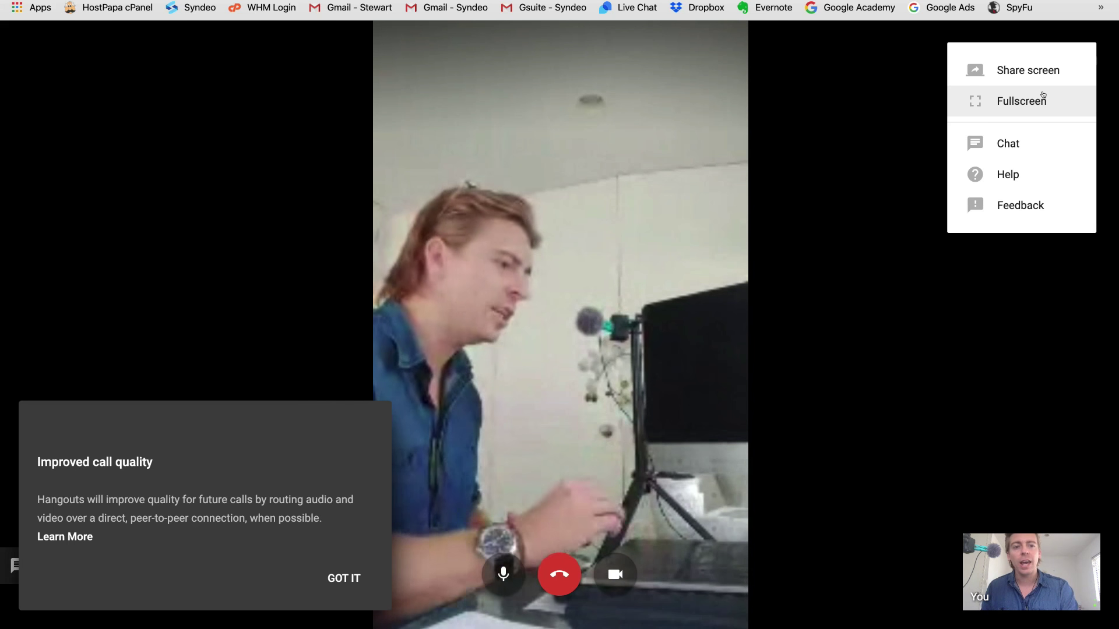
pyautogui.click(1036, 139)
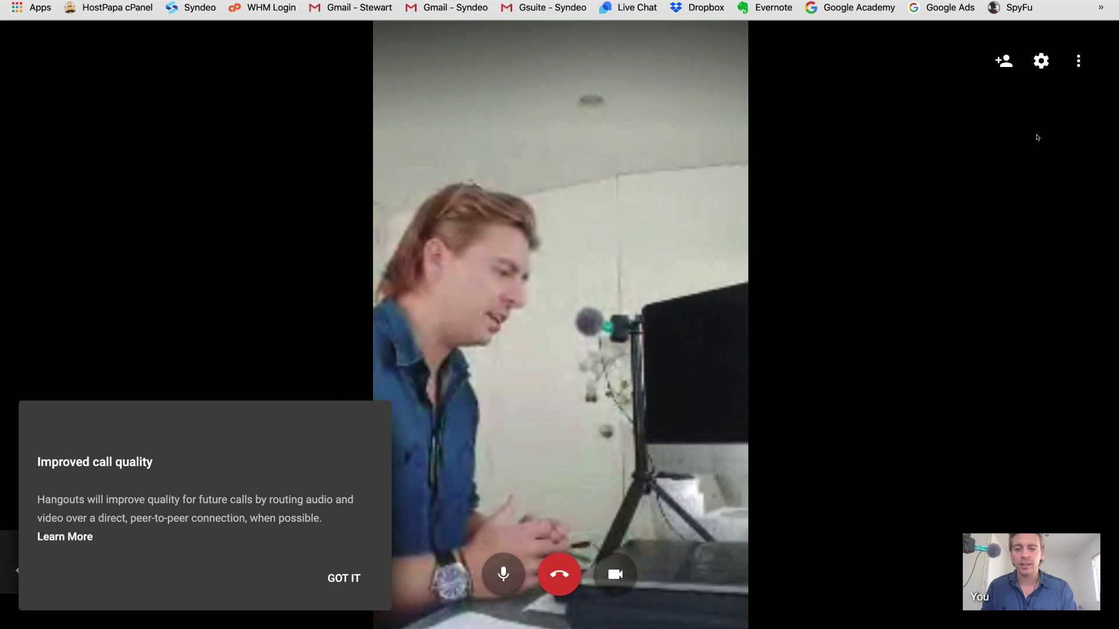
# Step: Dismiss the call-quality notice and send 'Hi' to everyone in the in-call chat
pyautogui.click(343, 577)
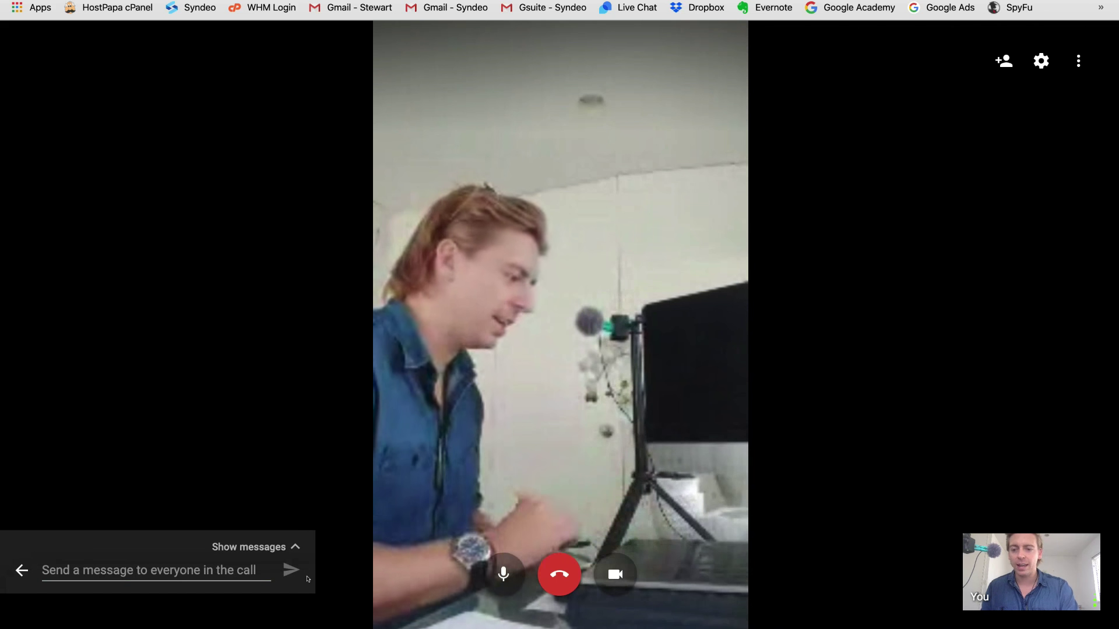
pyautogui.click(232, 566)
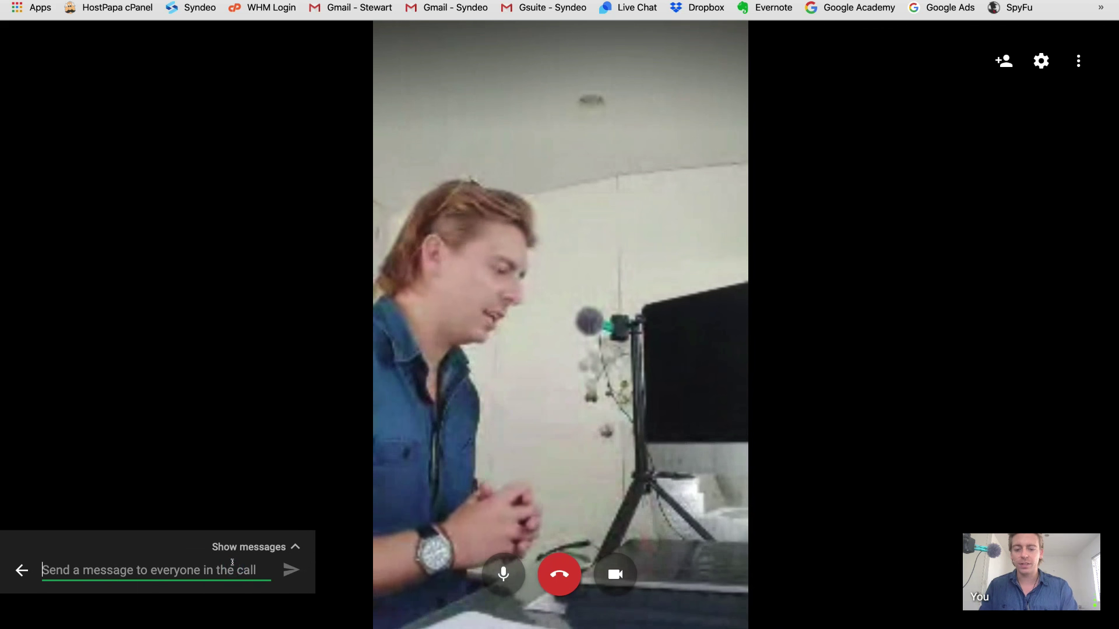
pyautogui.write('Hi')
pyautogui.press('Return')
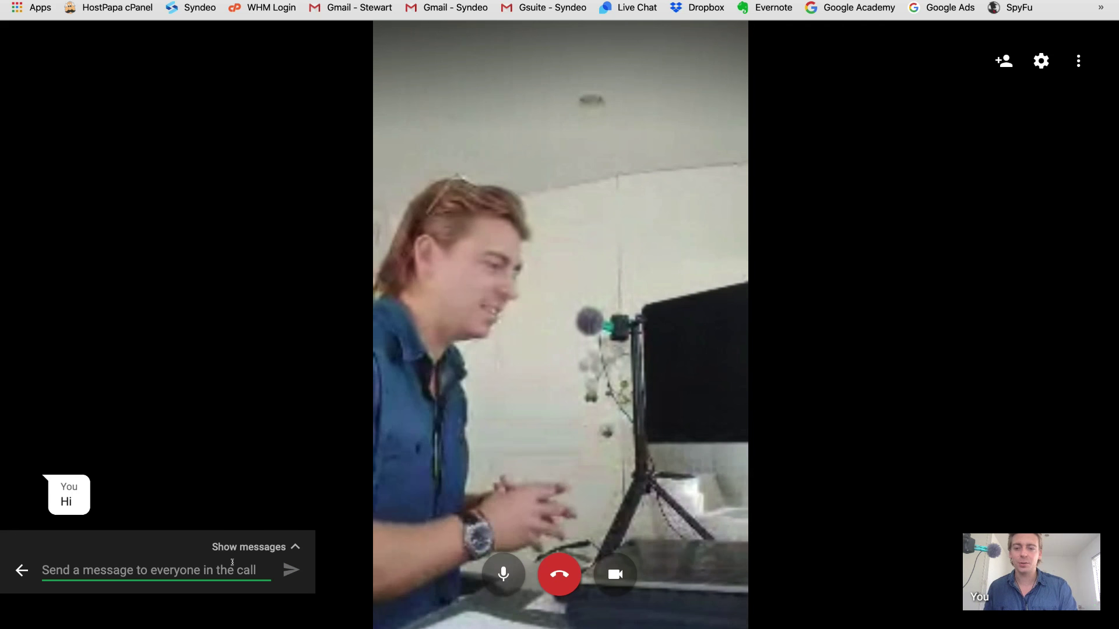
pyautogui.click(847, 390)
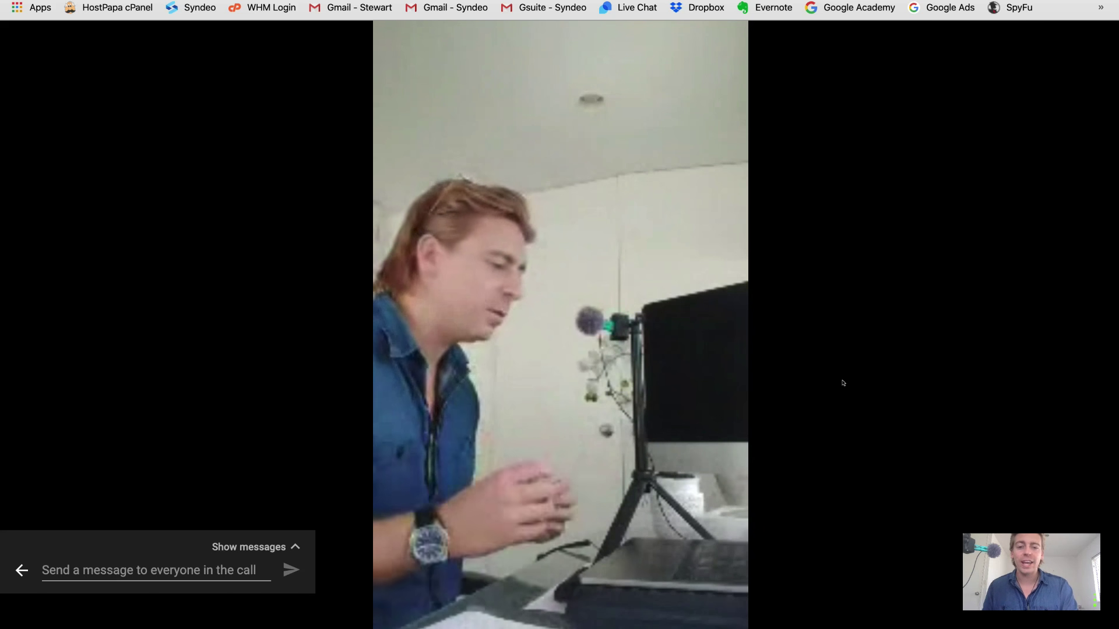
pyautogui.moveTo(557, 568)
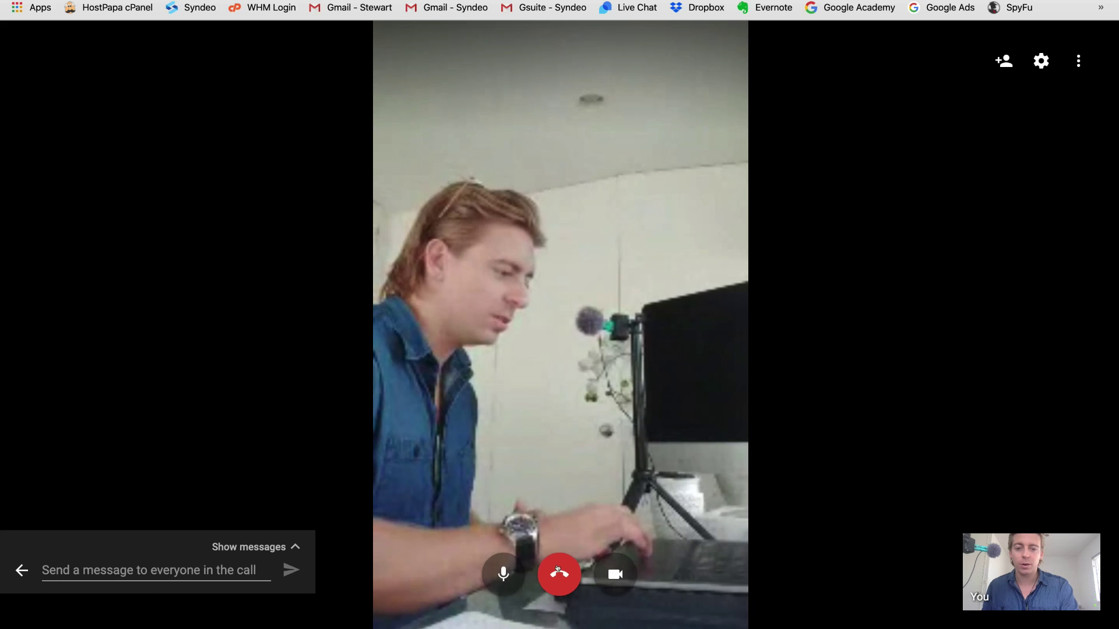
# Step: Hang up the video call, close the contact's chat window, and show the Phone Calls list
pyautogui.click(557, 569)
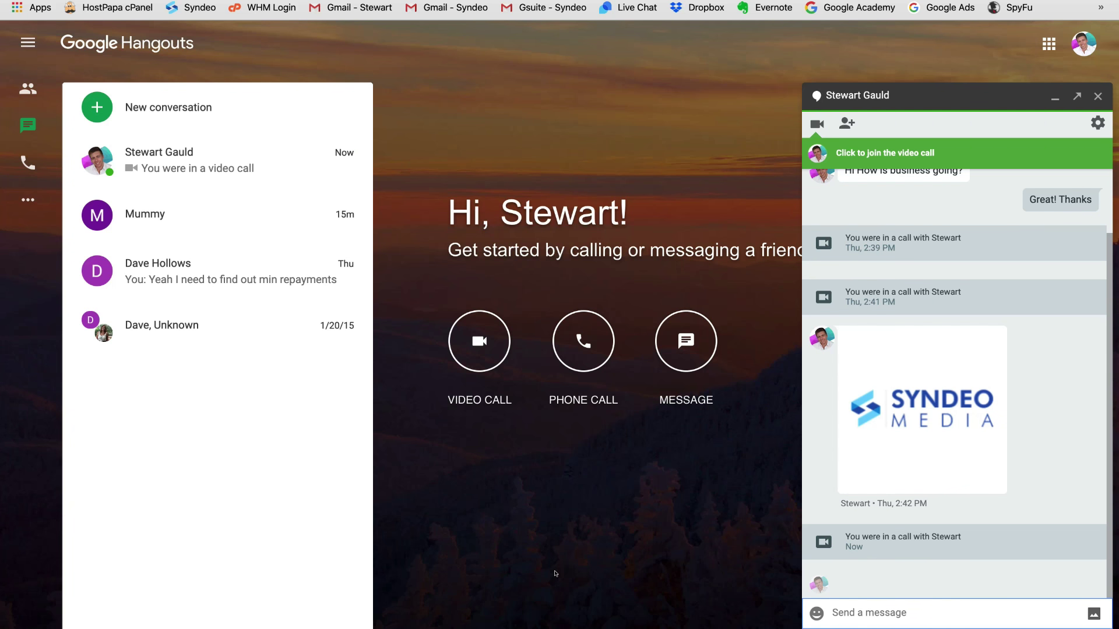
pyautogui.click(1097, 97)
pyautogui.click(28, 163)
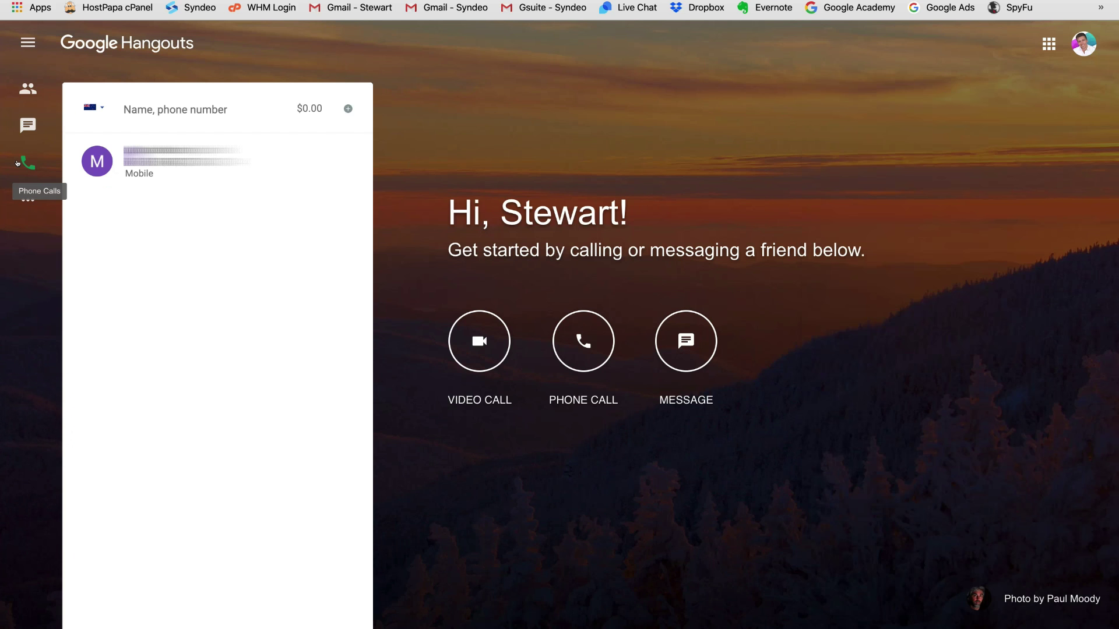
pyautogui.click(23, 208)
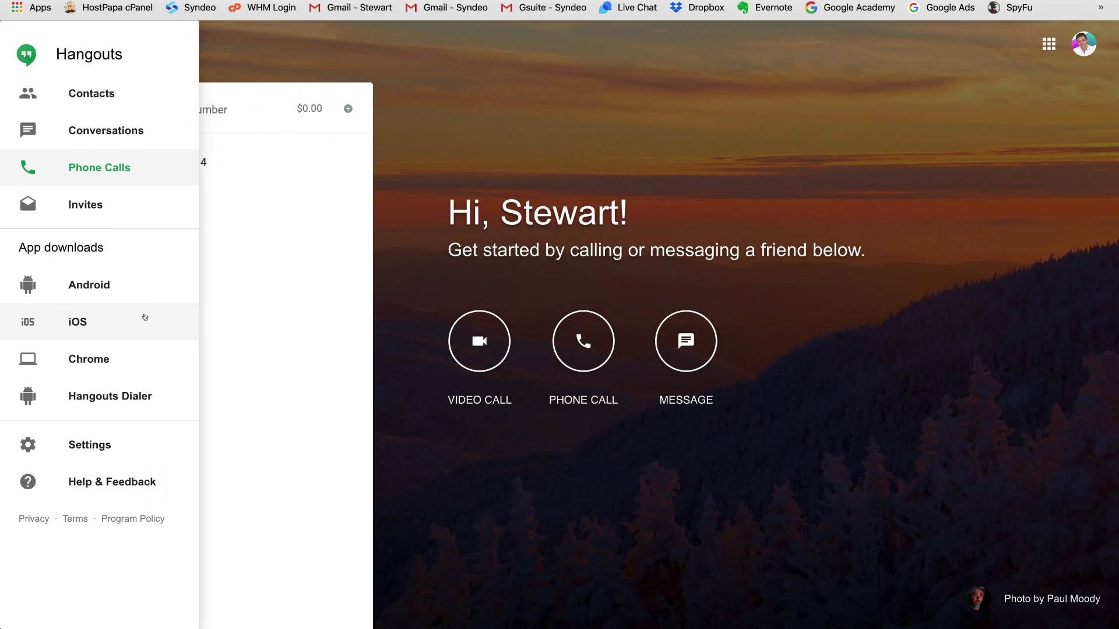
pyautogui.click(510, 117)
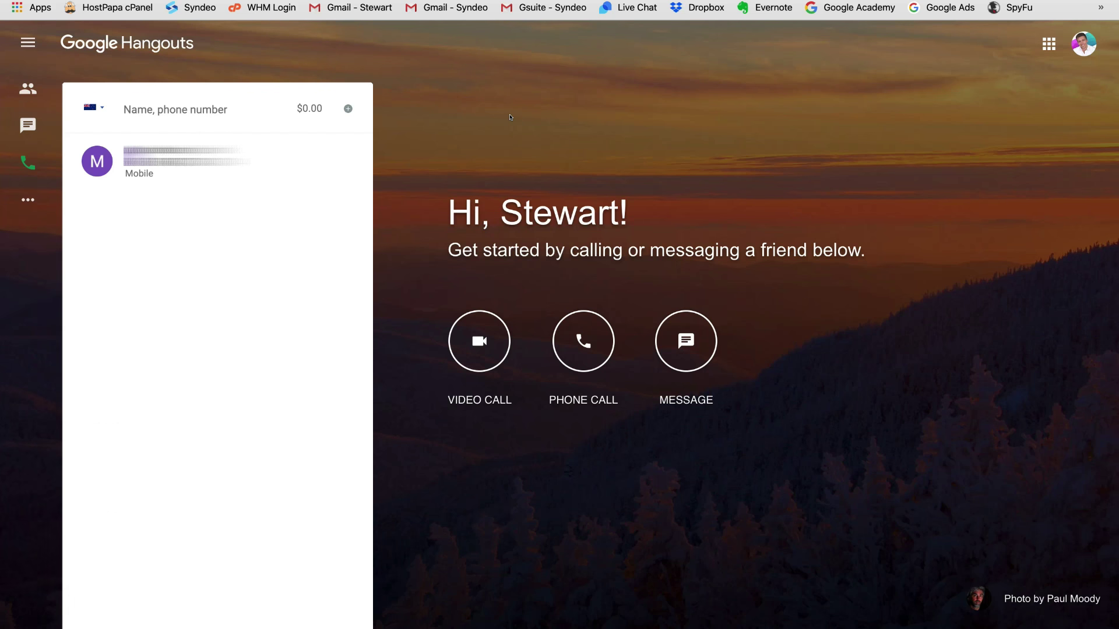